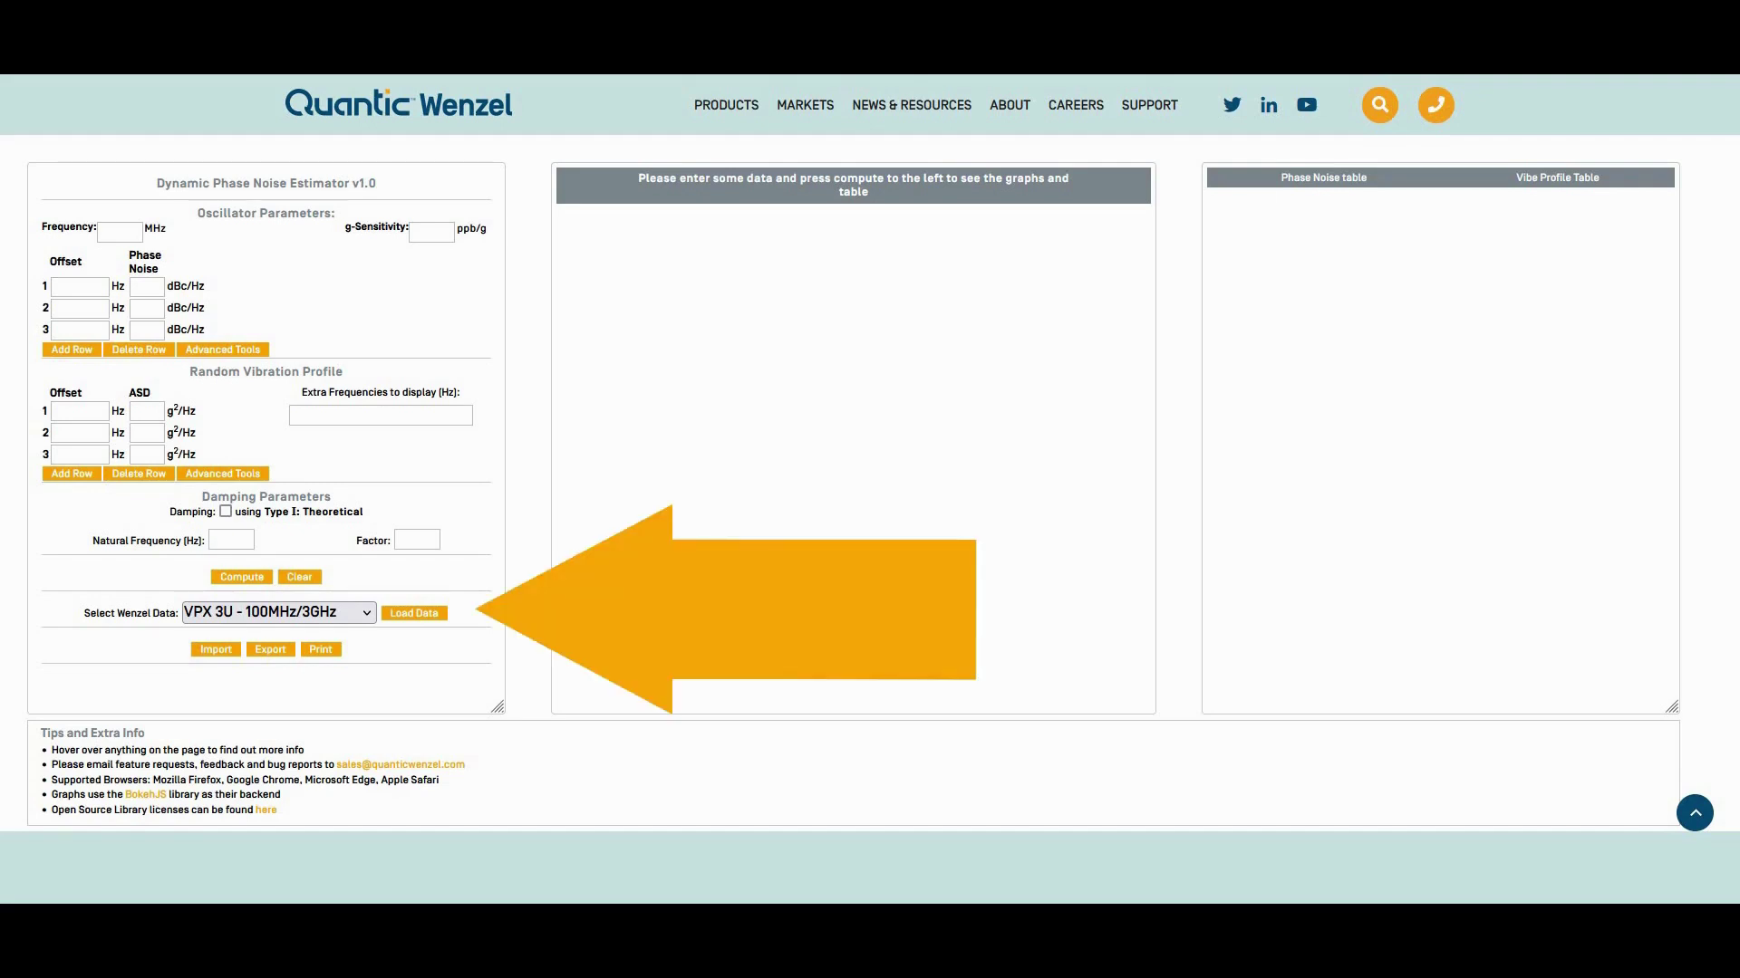
Load the Golden Citrine - 100MHz sample data and compute its results
{"action": "left_click", "coordinate": [279, 613]}
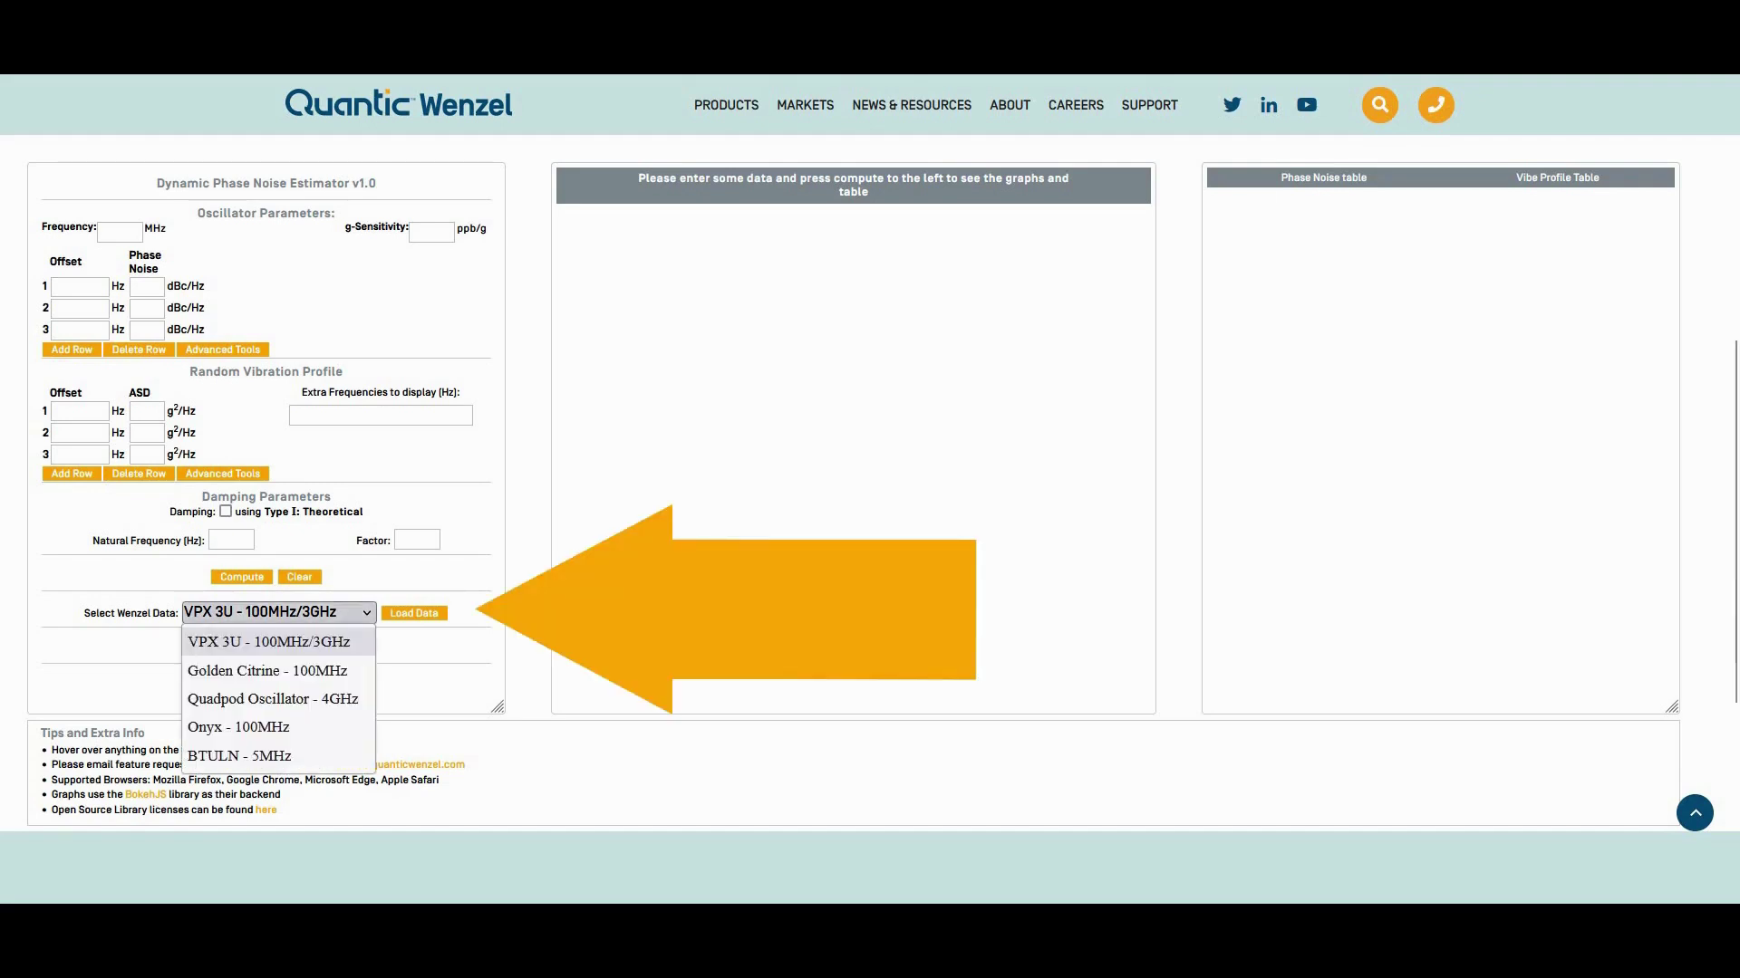
{"action": "left_click", "coordinate": [267, 671]}
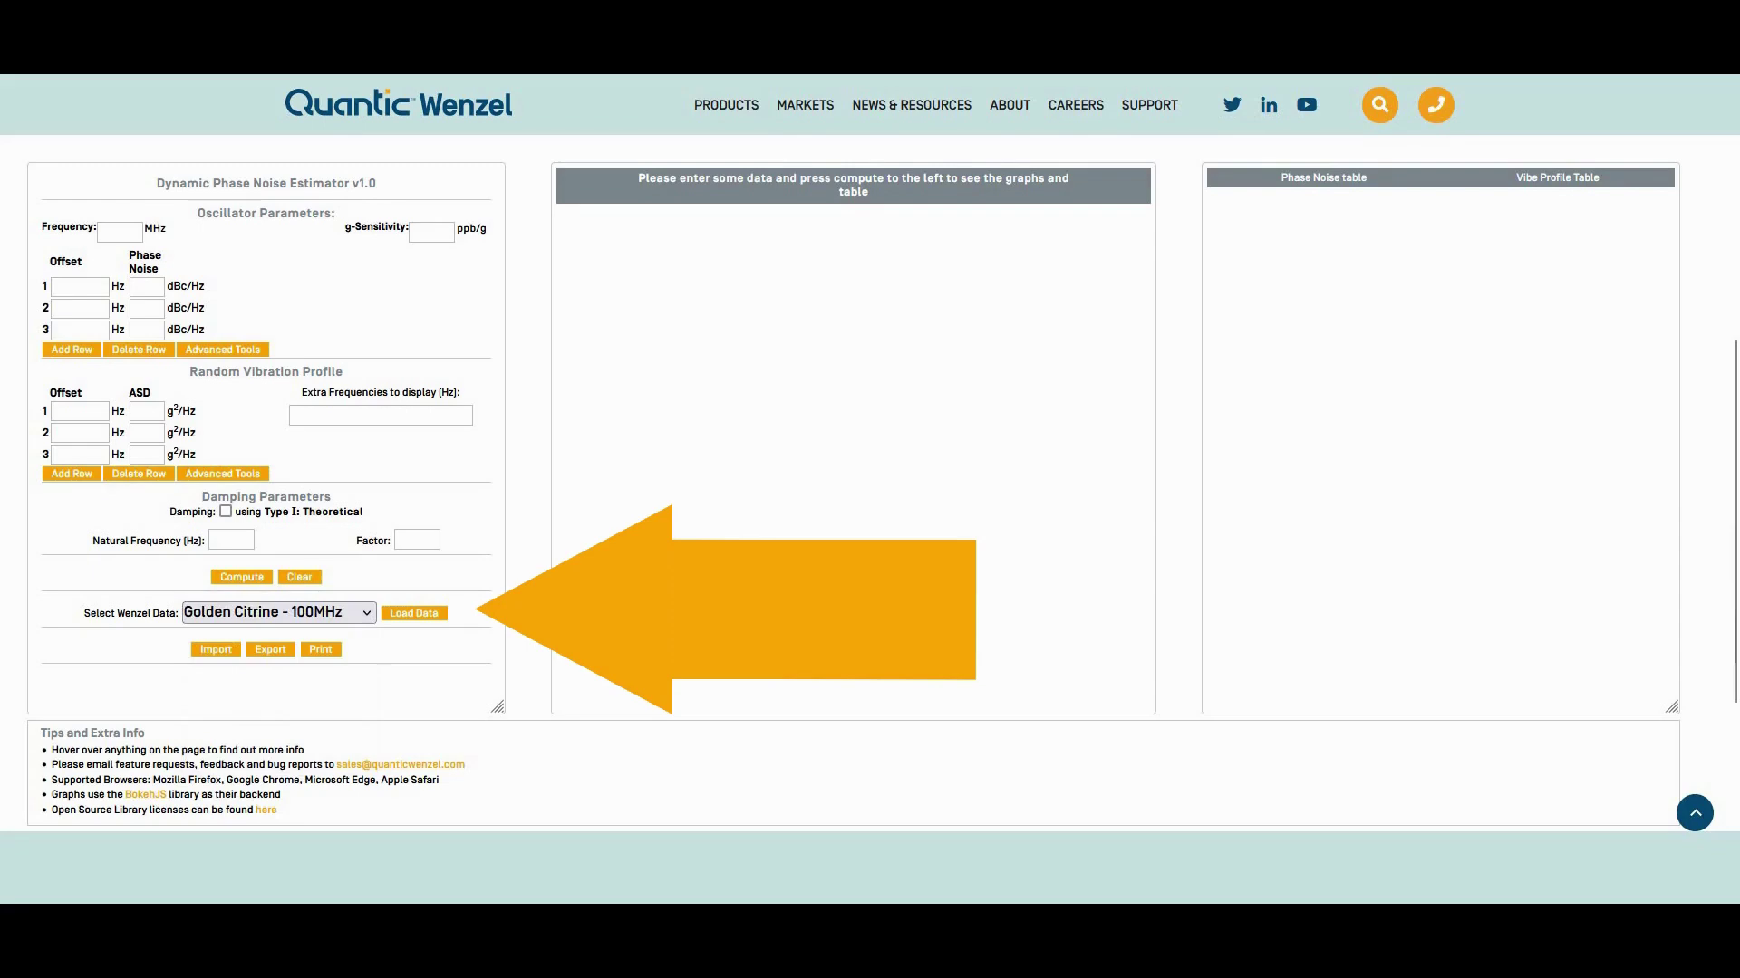
{"action": "left_click", "coordinate": [414, 613]}
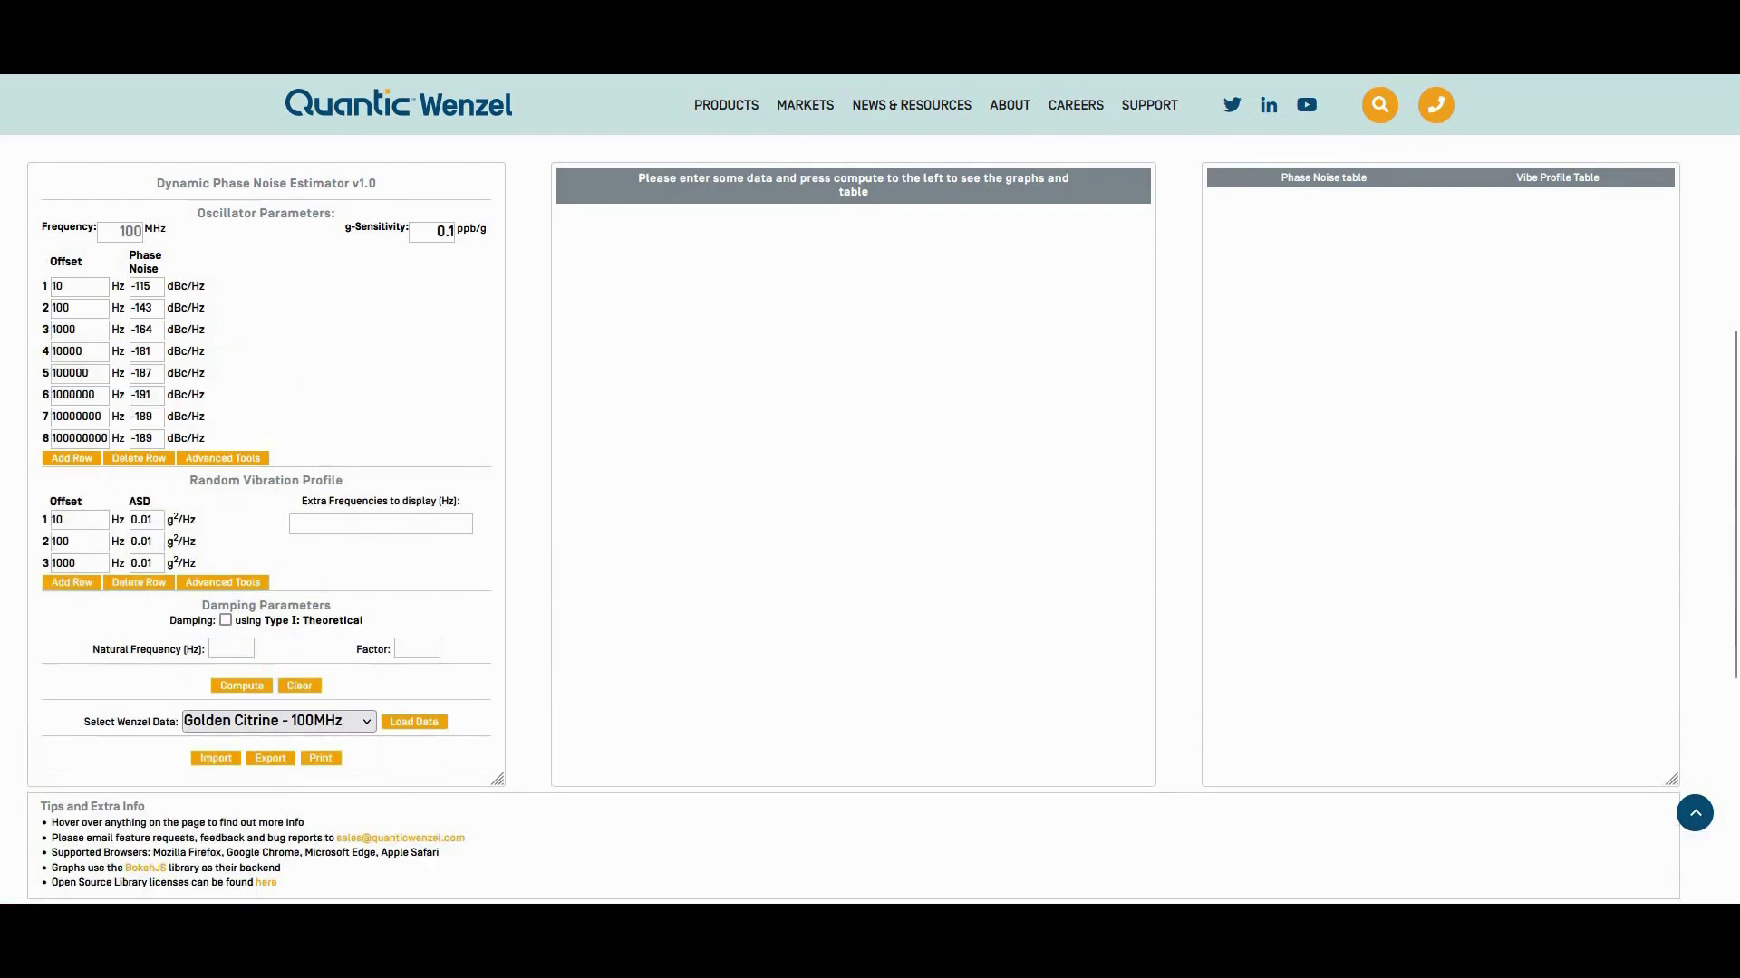
{"action": "left_click", "coordinate": [242, 686]}
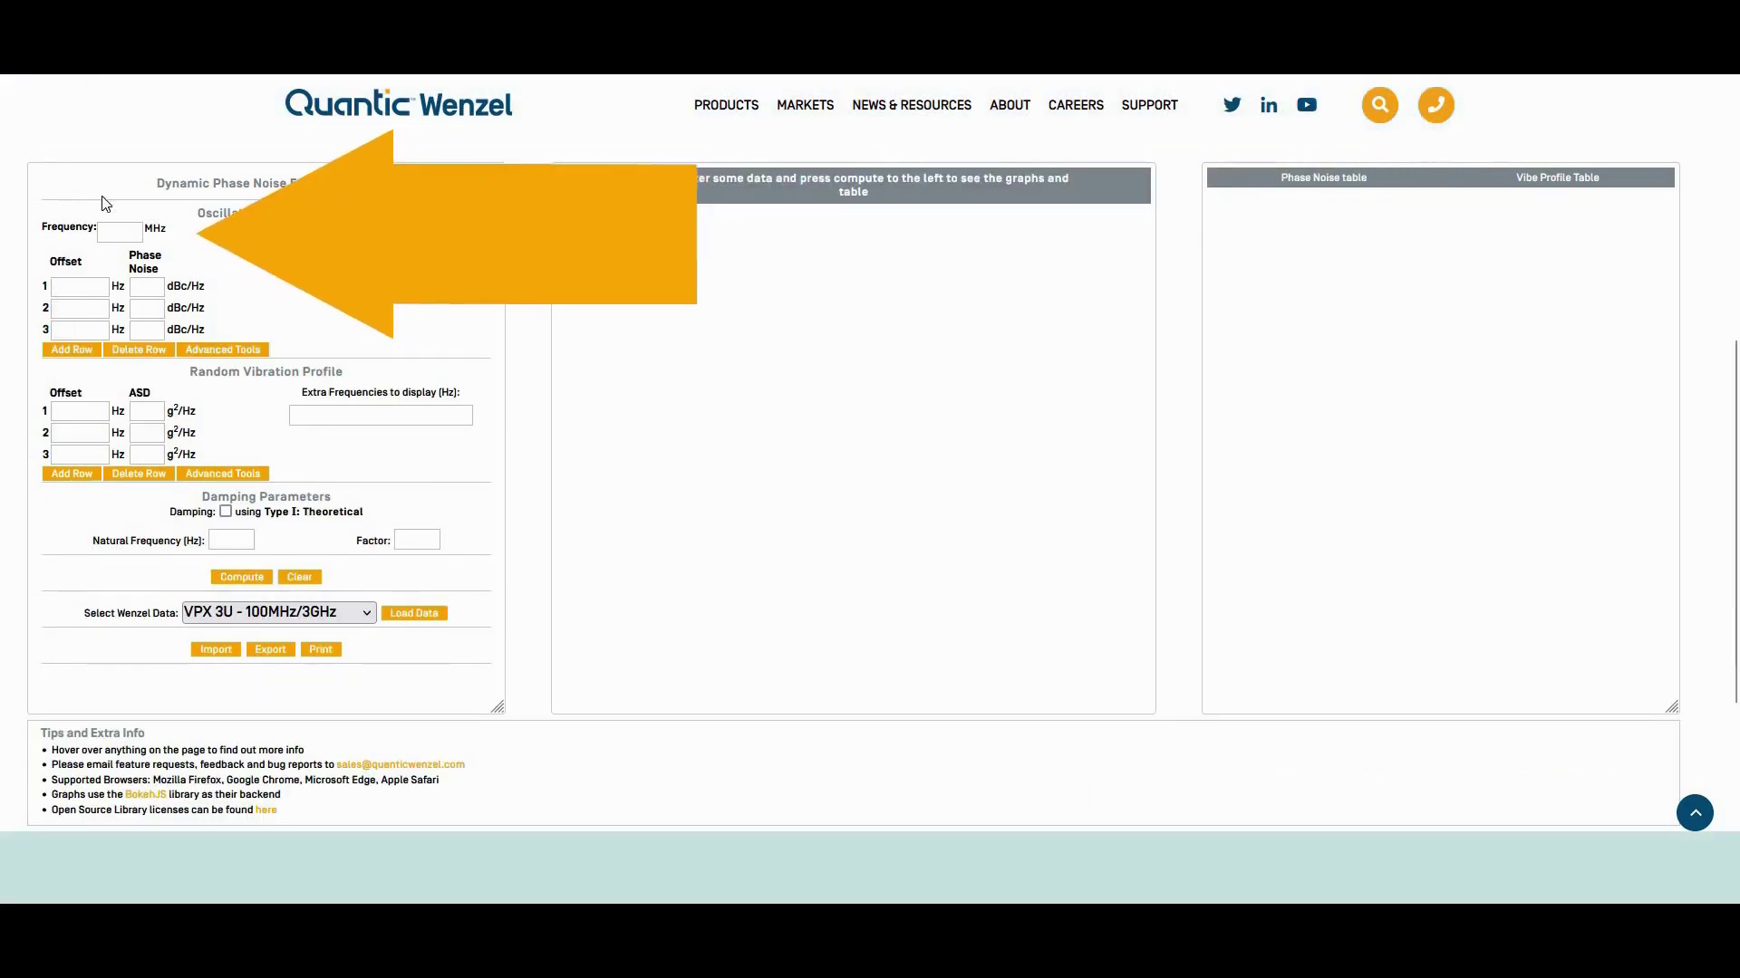
Set the oscillator frequency to 100 MHz and the g-sensitivity to 0.1 ppb/g
{"action": "left_click", "coordinate": [140, 233]}
{"action": "type", "text": "100"}
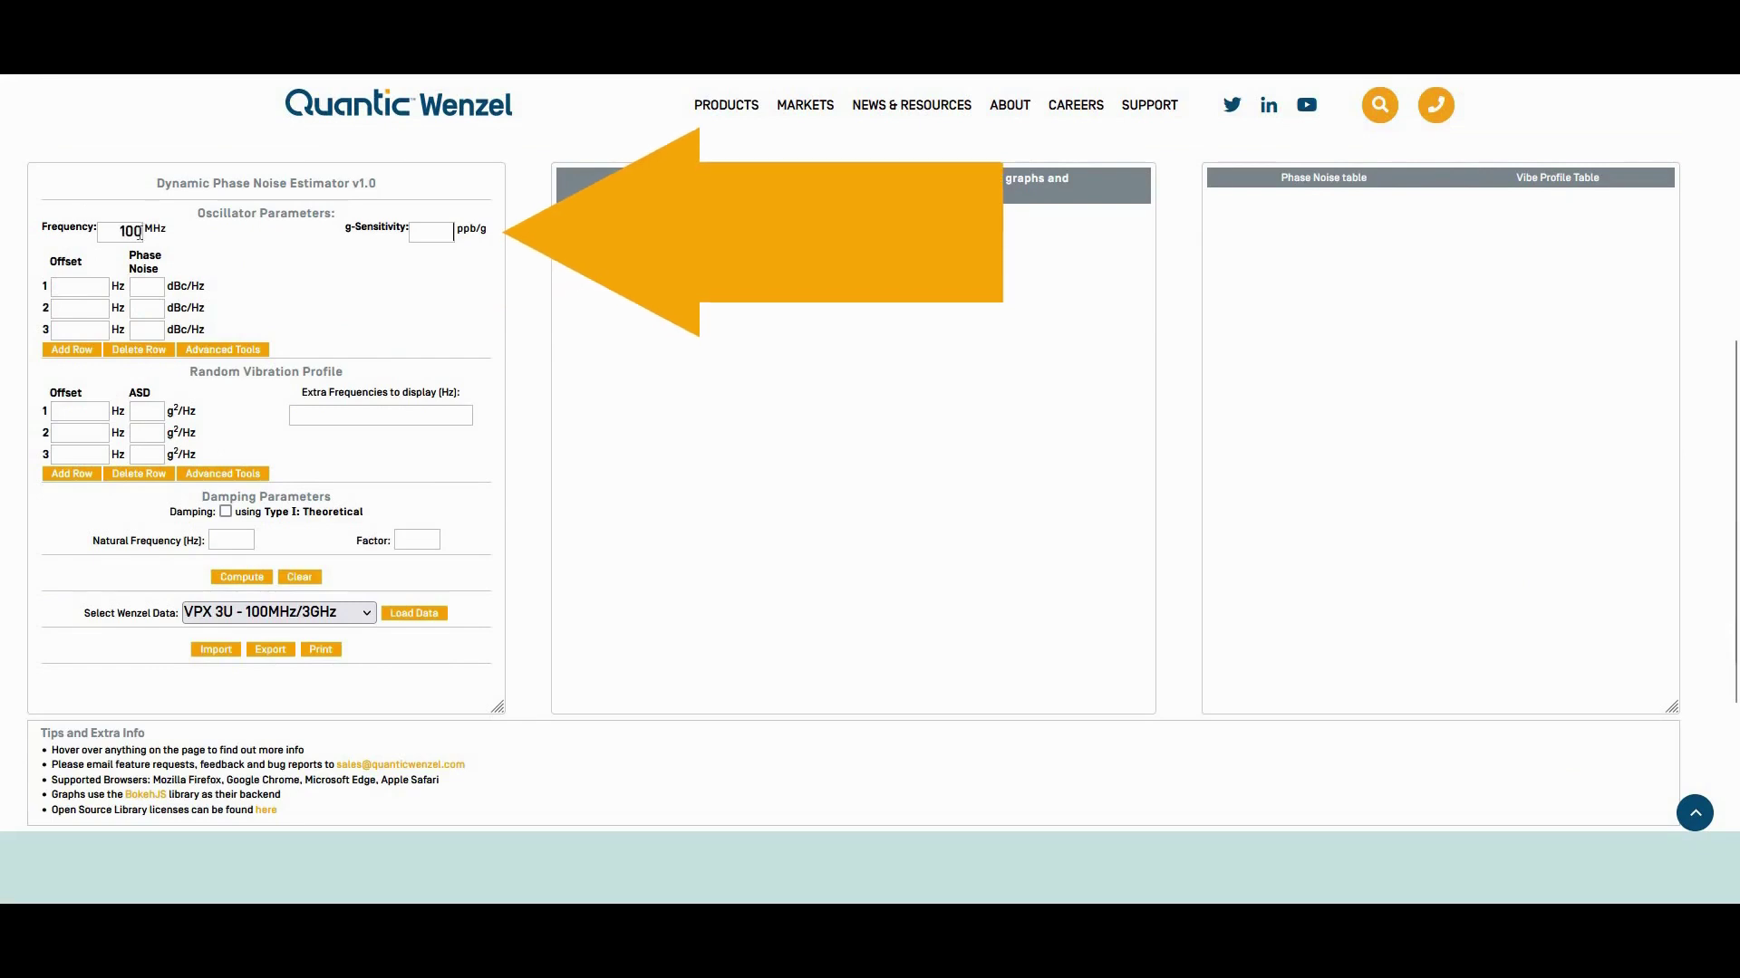
{"action": "type", "text": "0.3"}
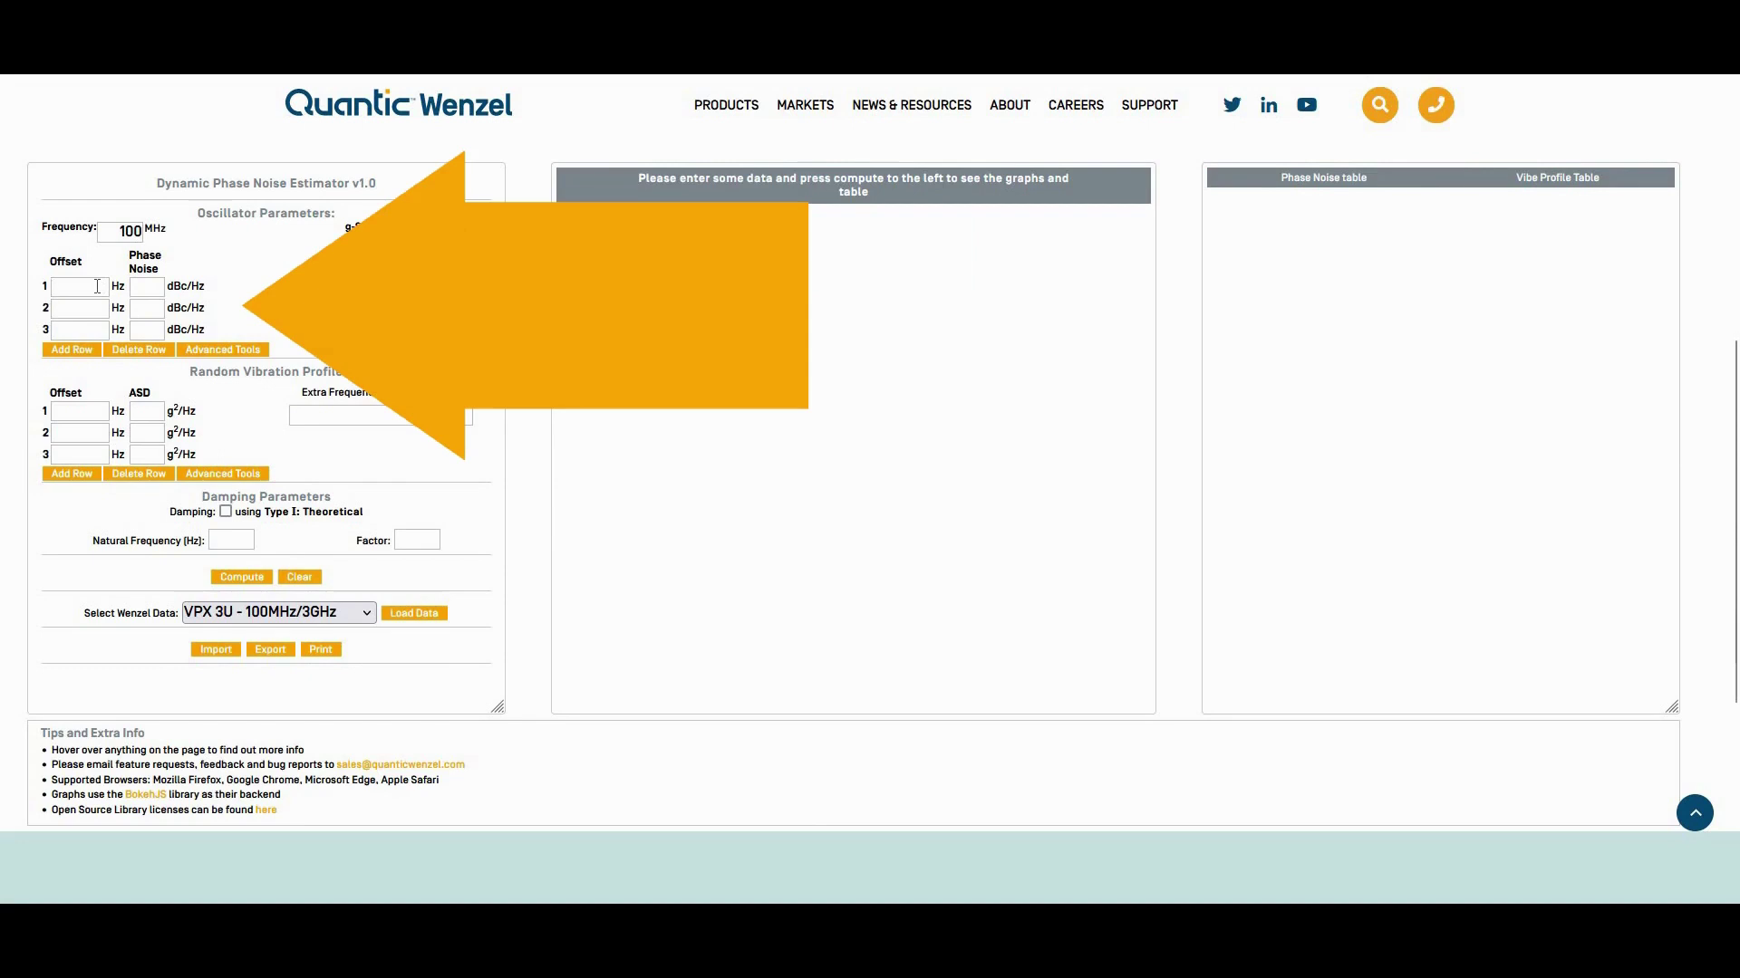
Fill the three phase noise rows with 100 Hz at -100, 1000 Hz at -120 and 10000 Hz at -140 dBc/Hz
{"action": "left_click", "coordinate": [97, 286]}
{"action": "type", "text": "100"}
{"action": "type", "text": "-100"}
{"action": "type", "text": "1000"}
{"action": "type", "text": "10000"}
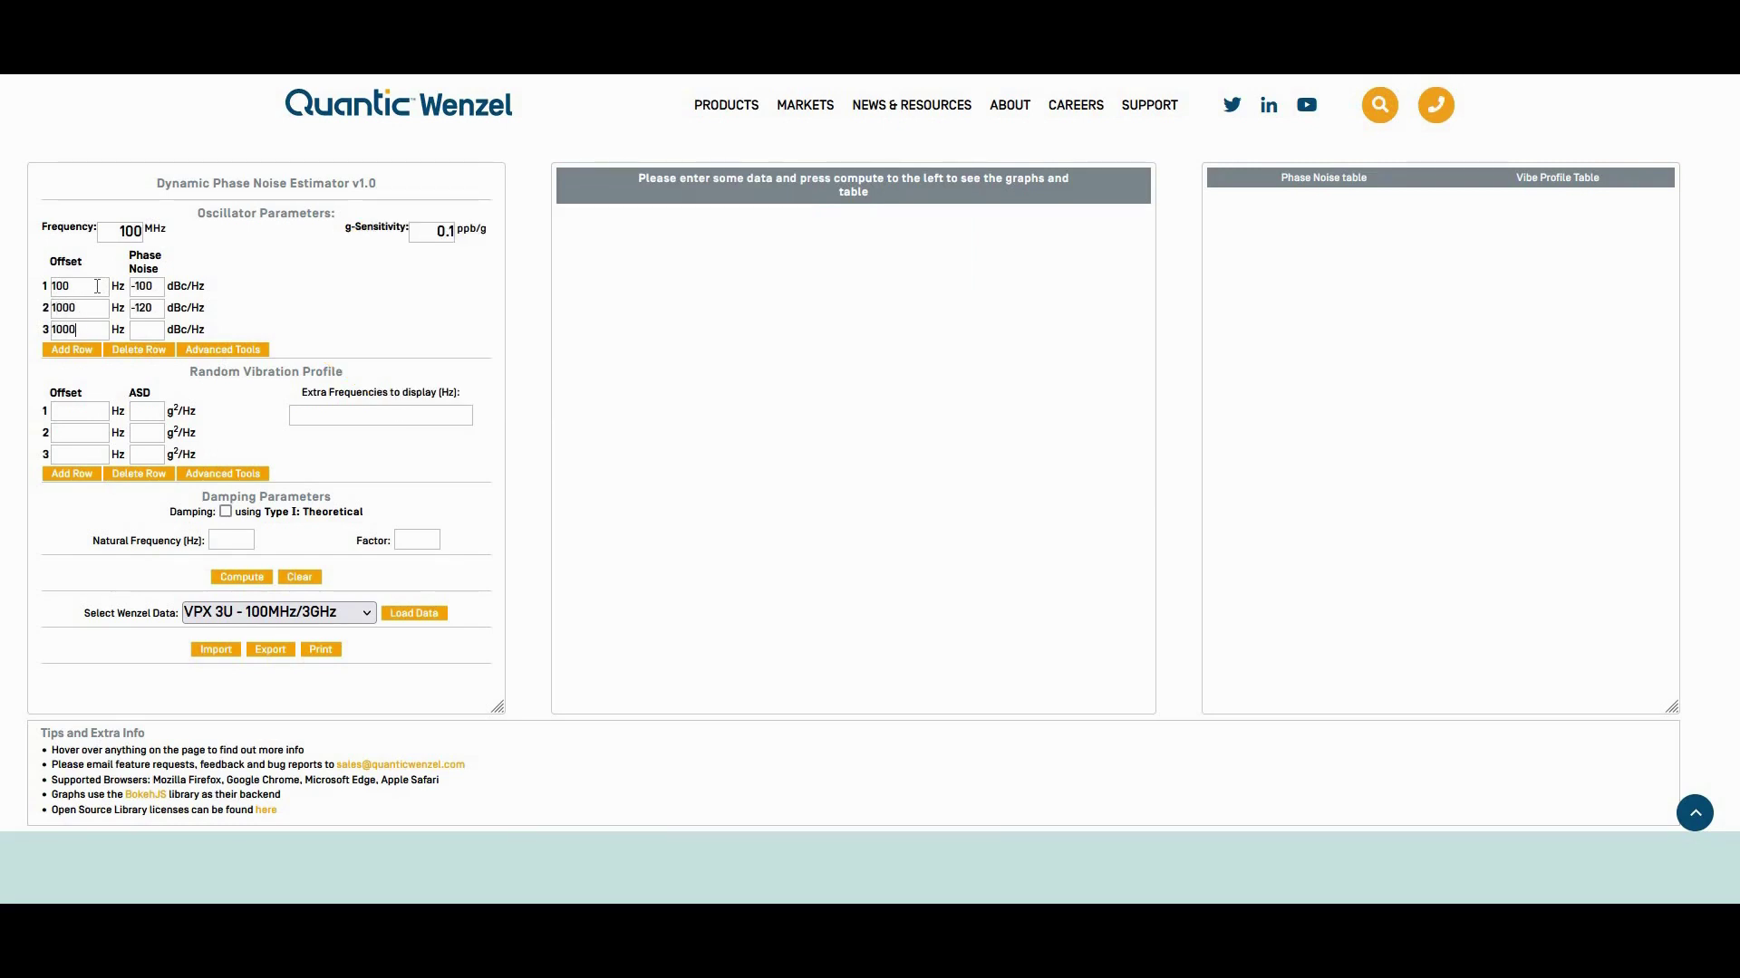
{"action": "key", "text": "Tab"}
{"action": "type", "text": "-140"}
Add a fourth phase noise row with an offset of 100000 Hz and -160 dBc/Hz
{"action": "left_click", "coordinate": [79, 350]}
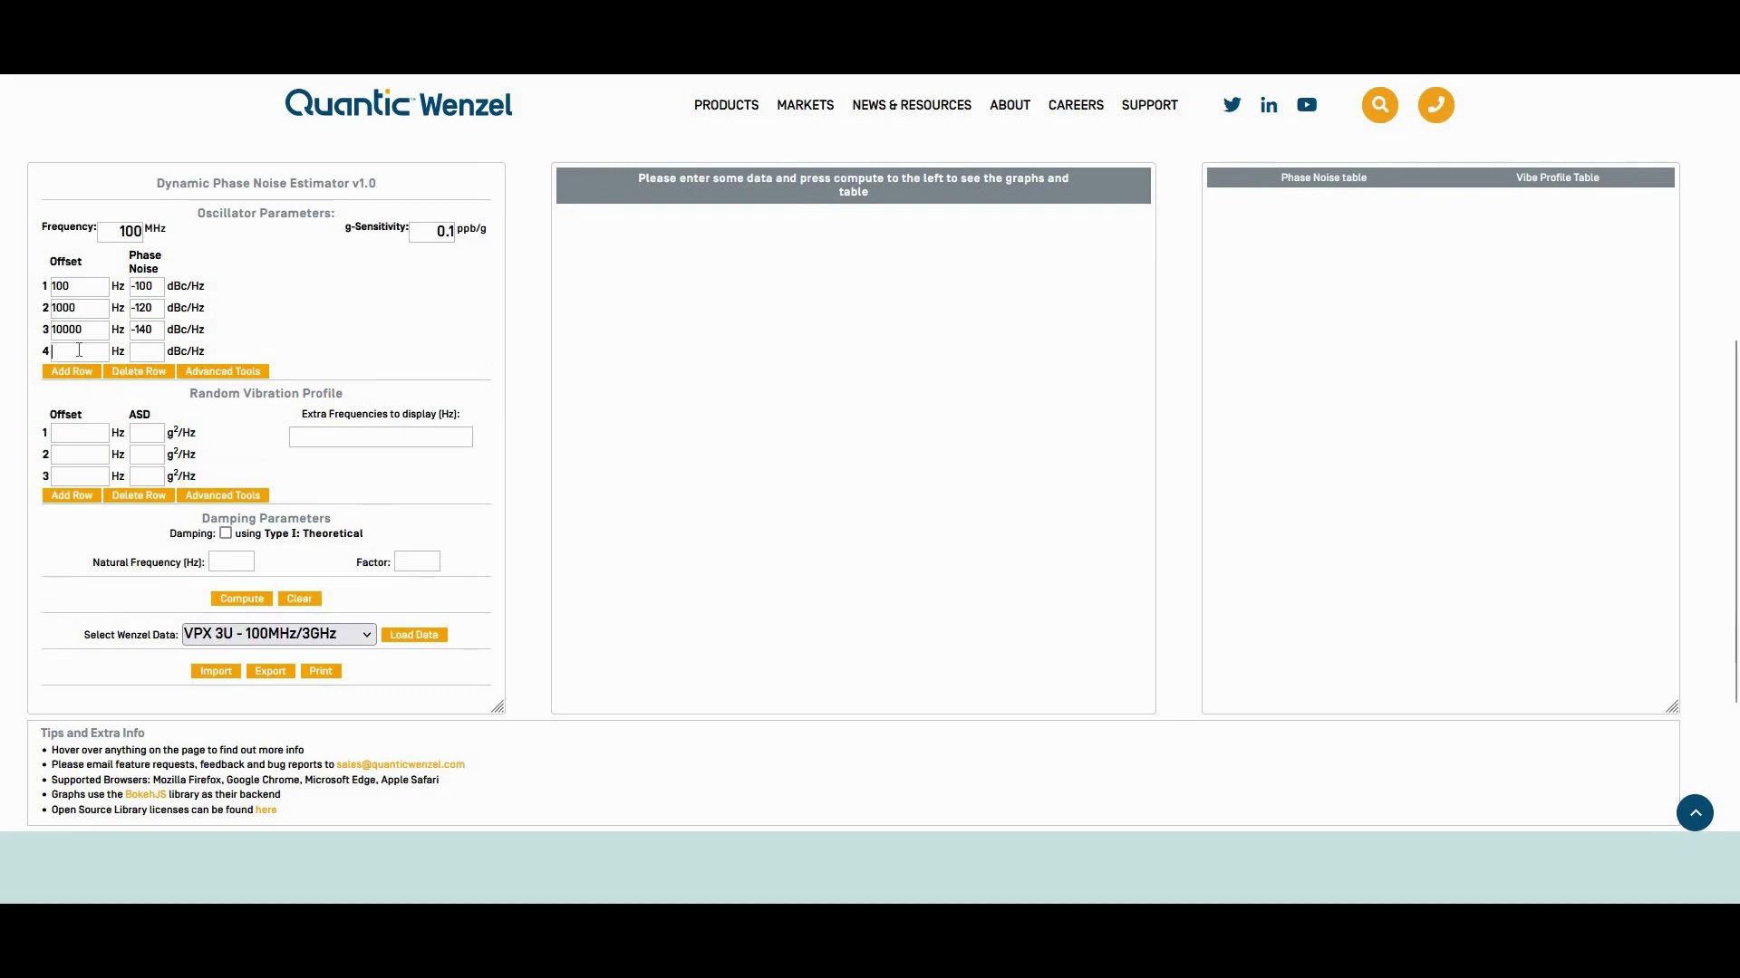
{"action": "type", "text": "100000"}
{"action": "type", "text": "-160"}
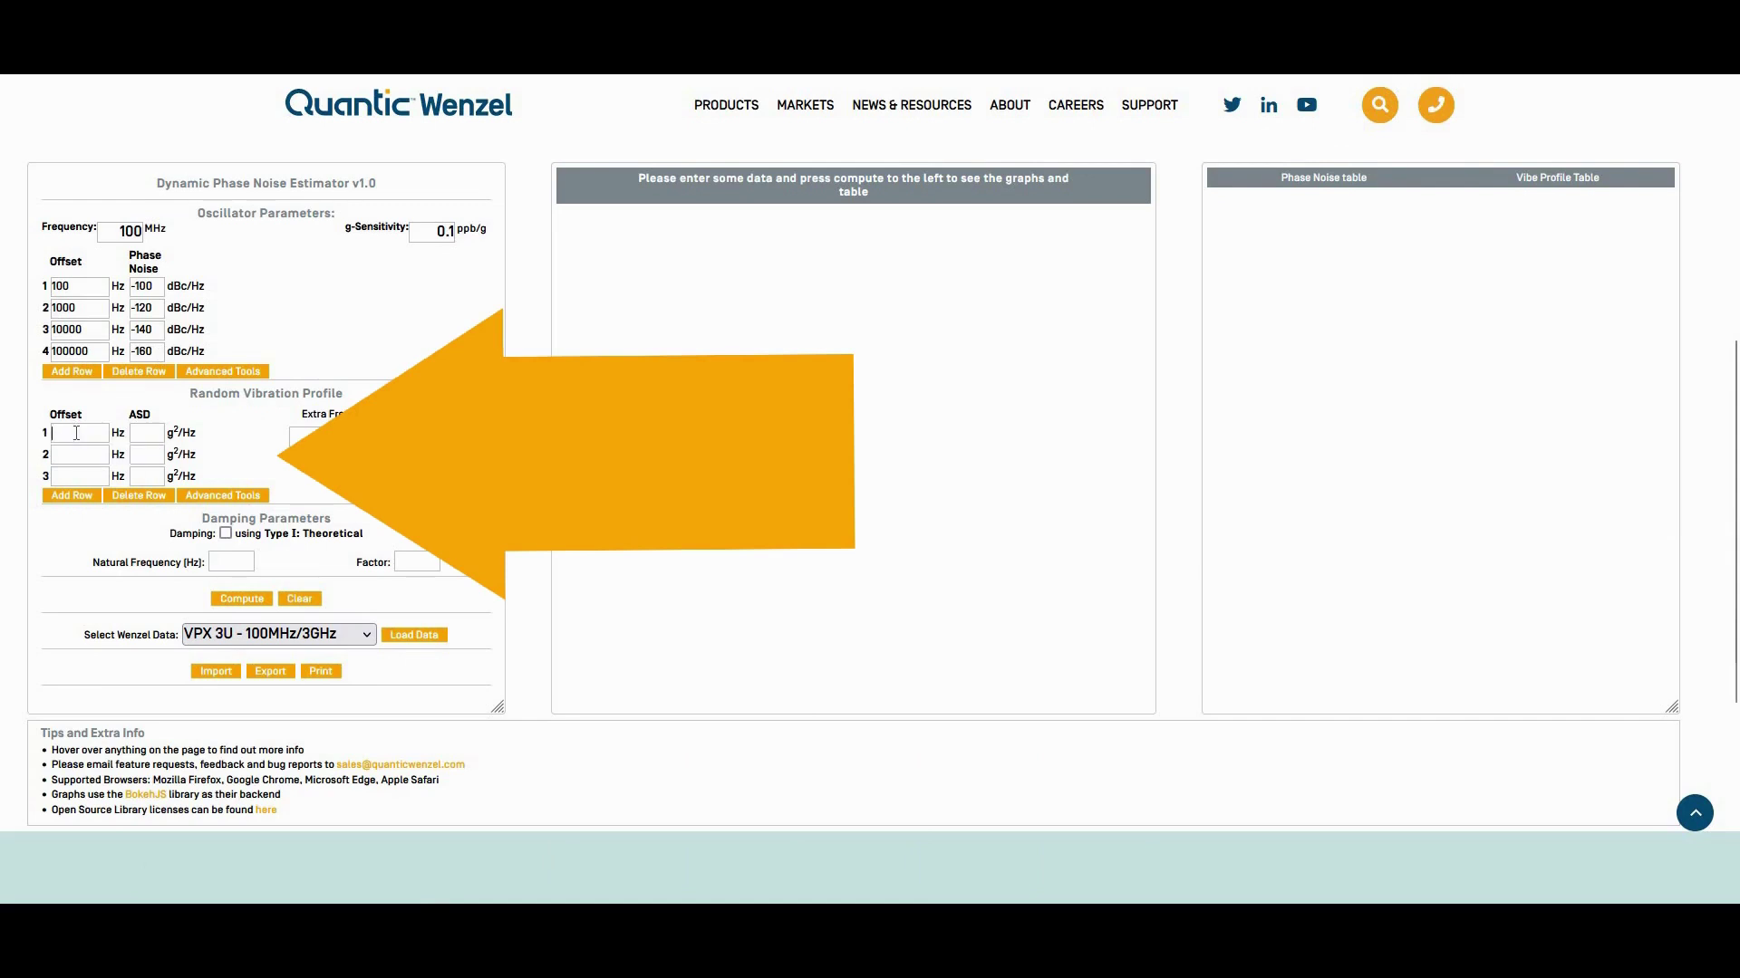
Fill the random vibration profile with offsets of 500, 1000 and 10000 Hz, each with an ASD of 0.1 g²/Hz
{"action": "type", "text": "500"}
{"action": "type", "text": "0"}
{"action": "type", "text": "1000"}
{"action": "key", "text": "Tab"}
{"action": "type", "text": "0.1"}
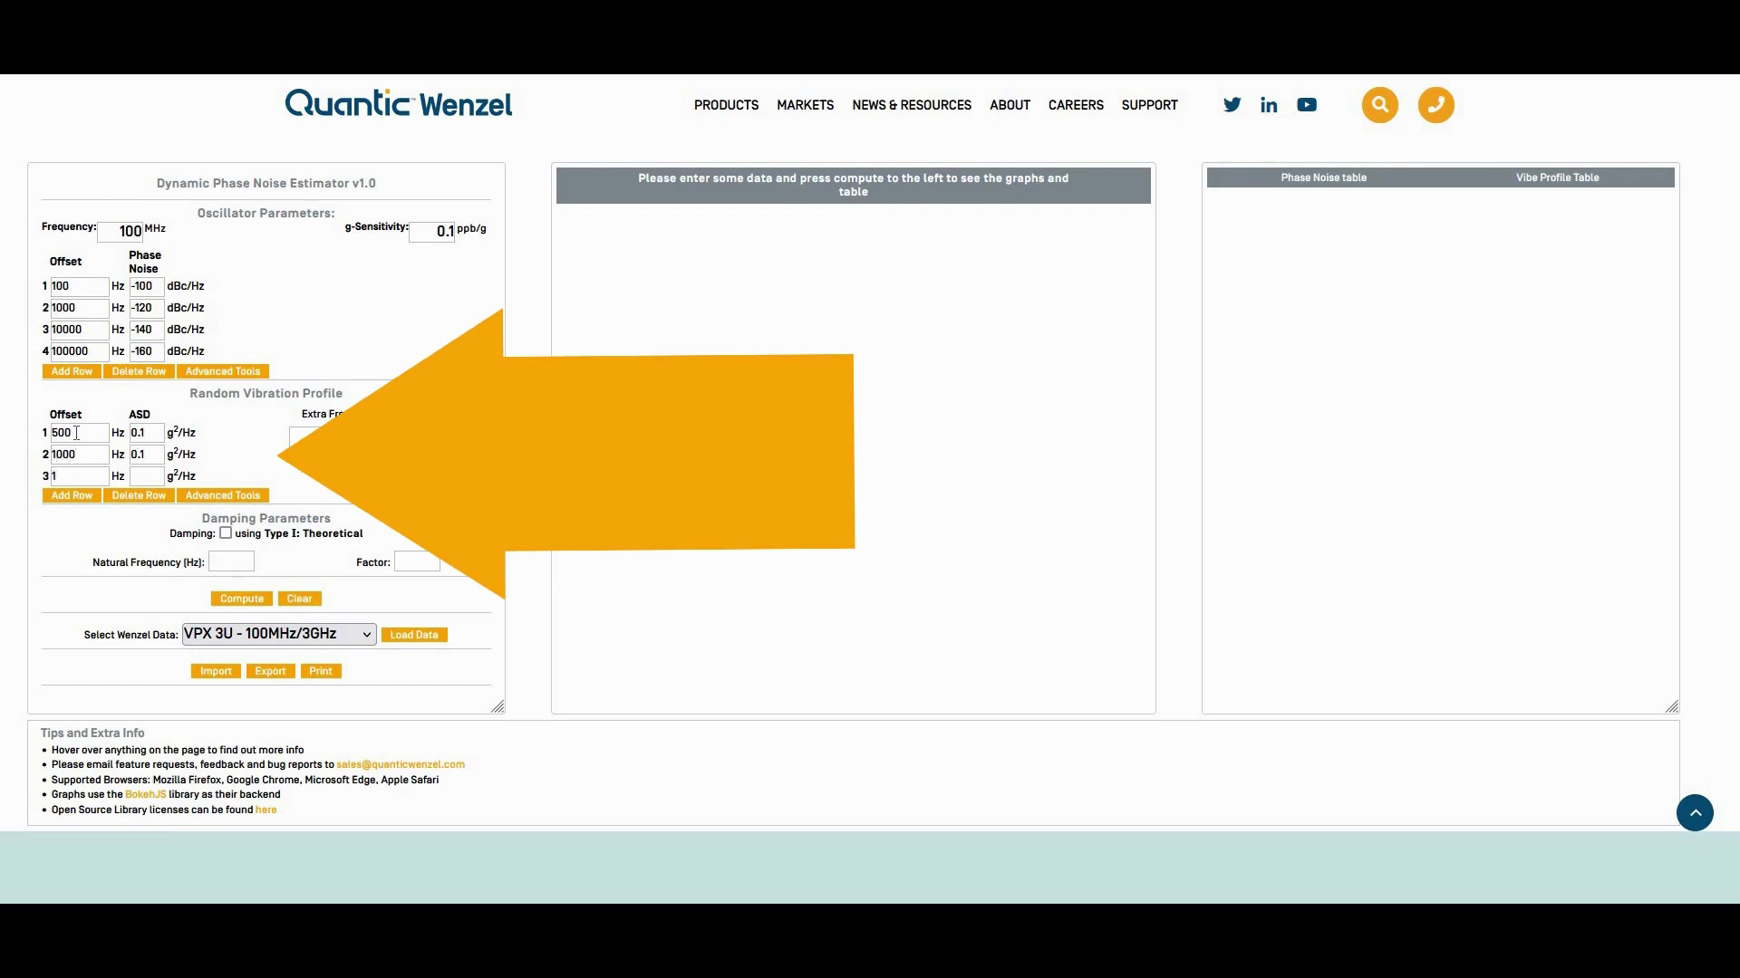
{"action": "type", "text": "0000"}
{"action": "key", "text": "Tab"}
{"action": "type", "text": "0"}
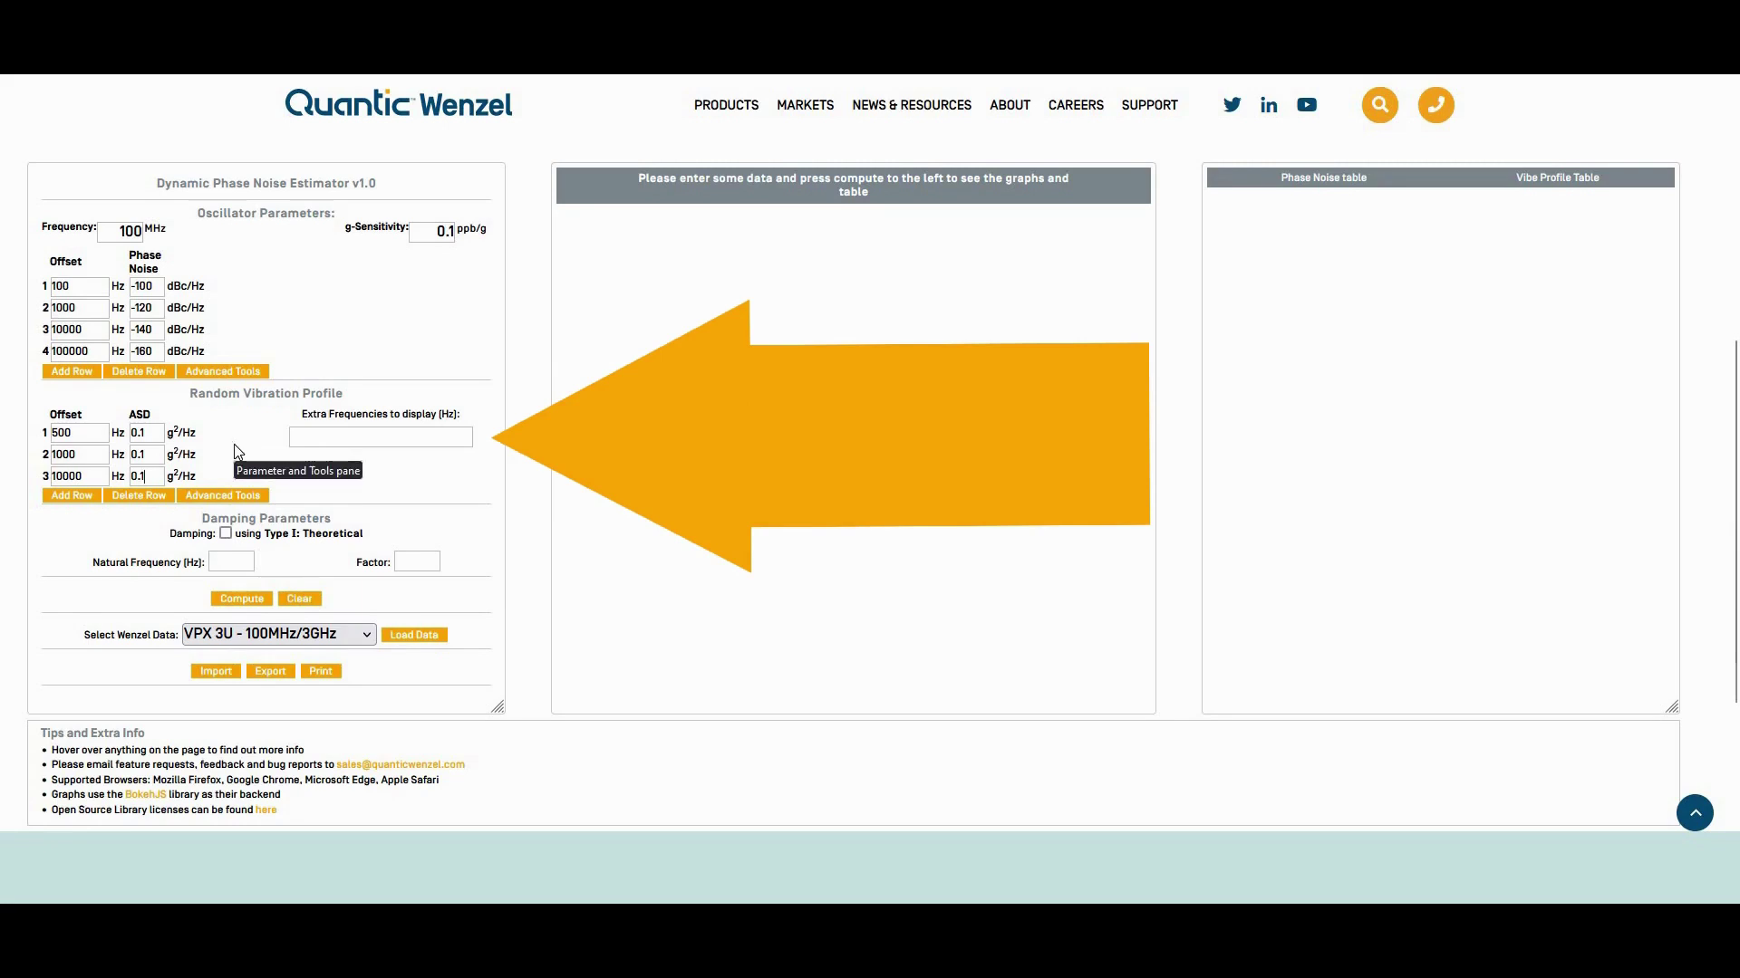
Set the extra frequencies to display to 750 and 2000 Hz
{"action": "left_click", "coordinate": [333, 440]}
{"action": "type", "text": "750"}
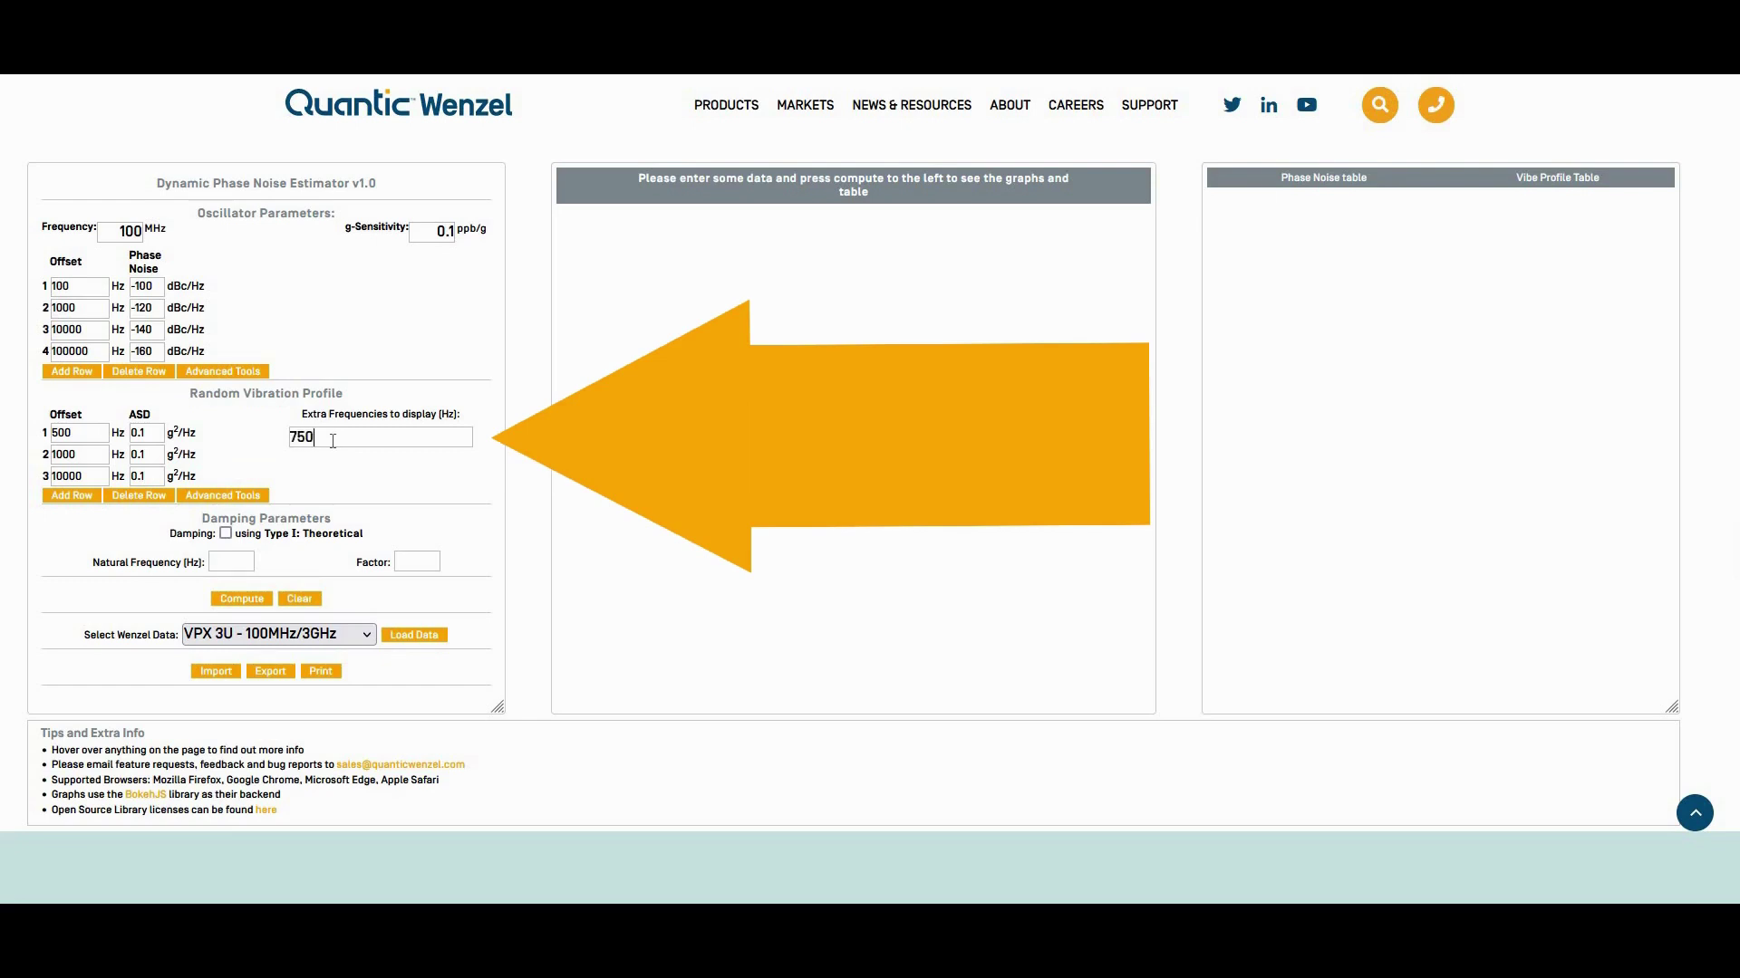
{"action": "type", "text": ", 2000"}
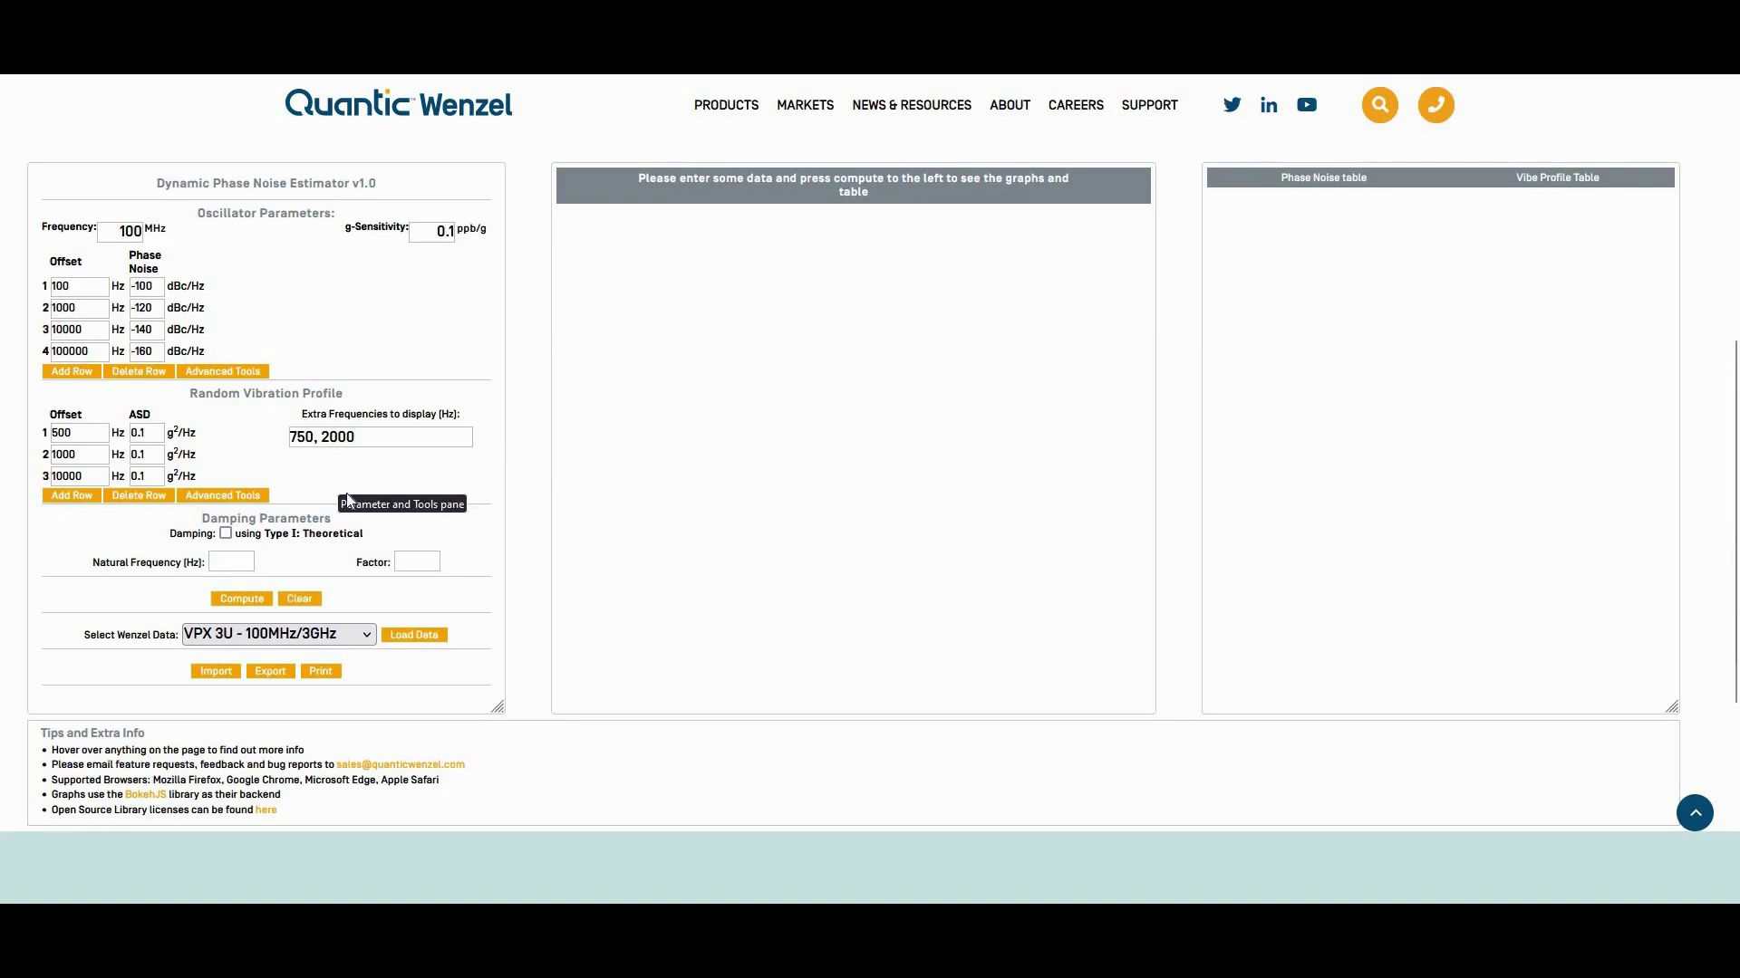
Enable Type I: Theoretical damping with a natural frequency of 1000 Hz and a factor of 0.1
{"action": "scroll", "coordinate": [227, 447], "scroll_direction": "down", "scroll_amount": 2}
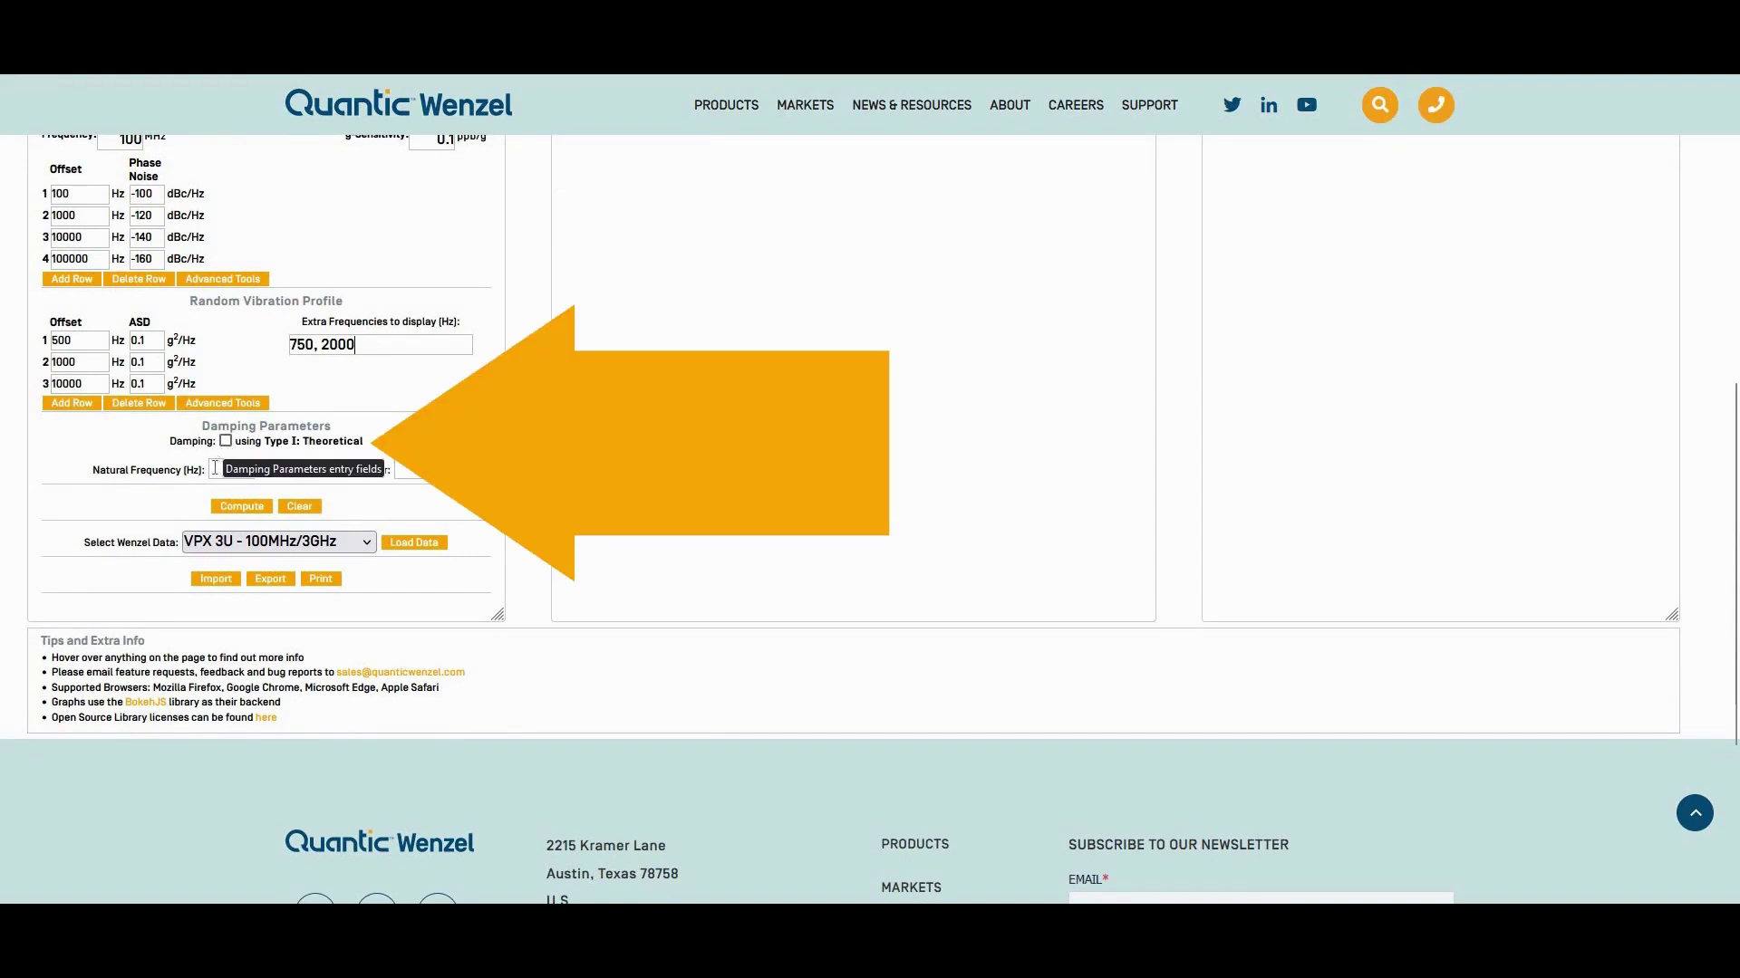
{"action": "left_click", "coordinate": [225, 441]}
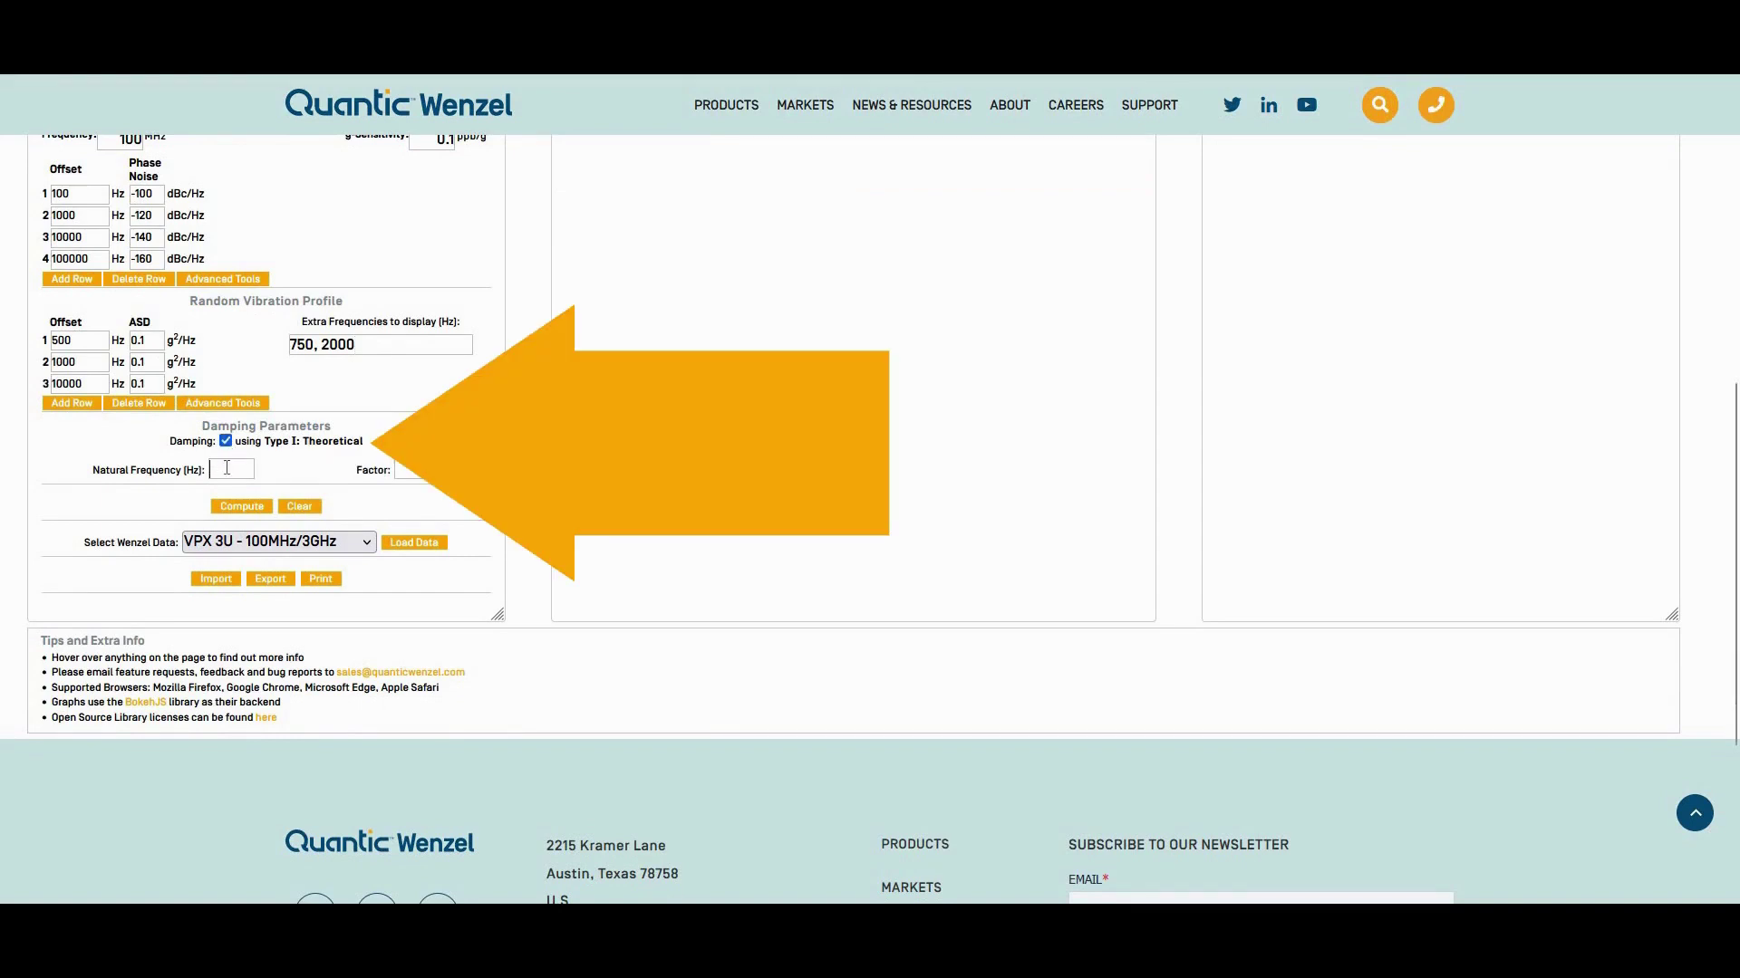
{"action": "left_click", "coordinate": [226, 469]}
{"action": "type", "text": "100"}
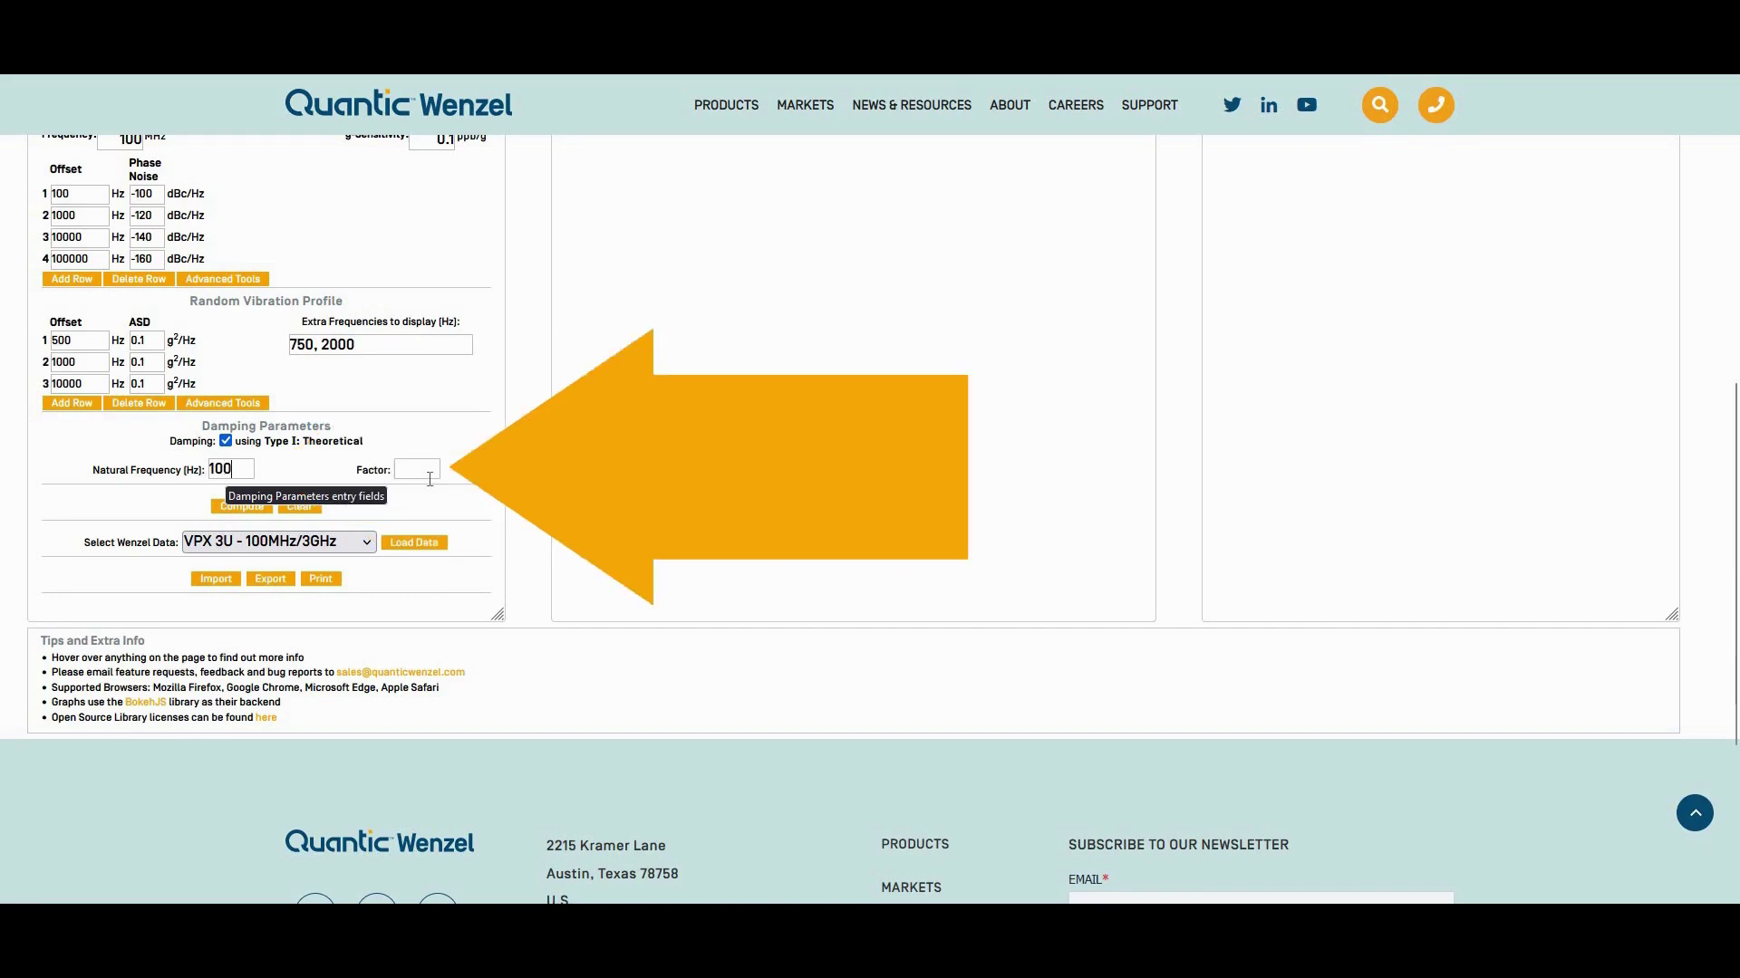
{"action": "type", "text": "0"}
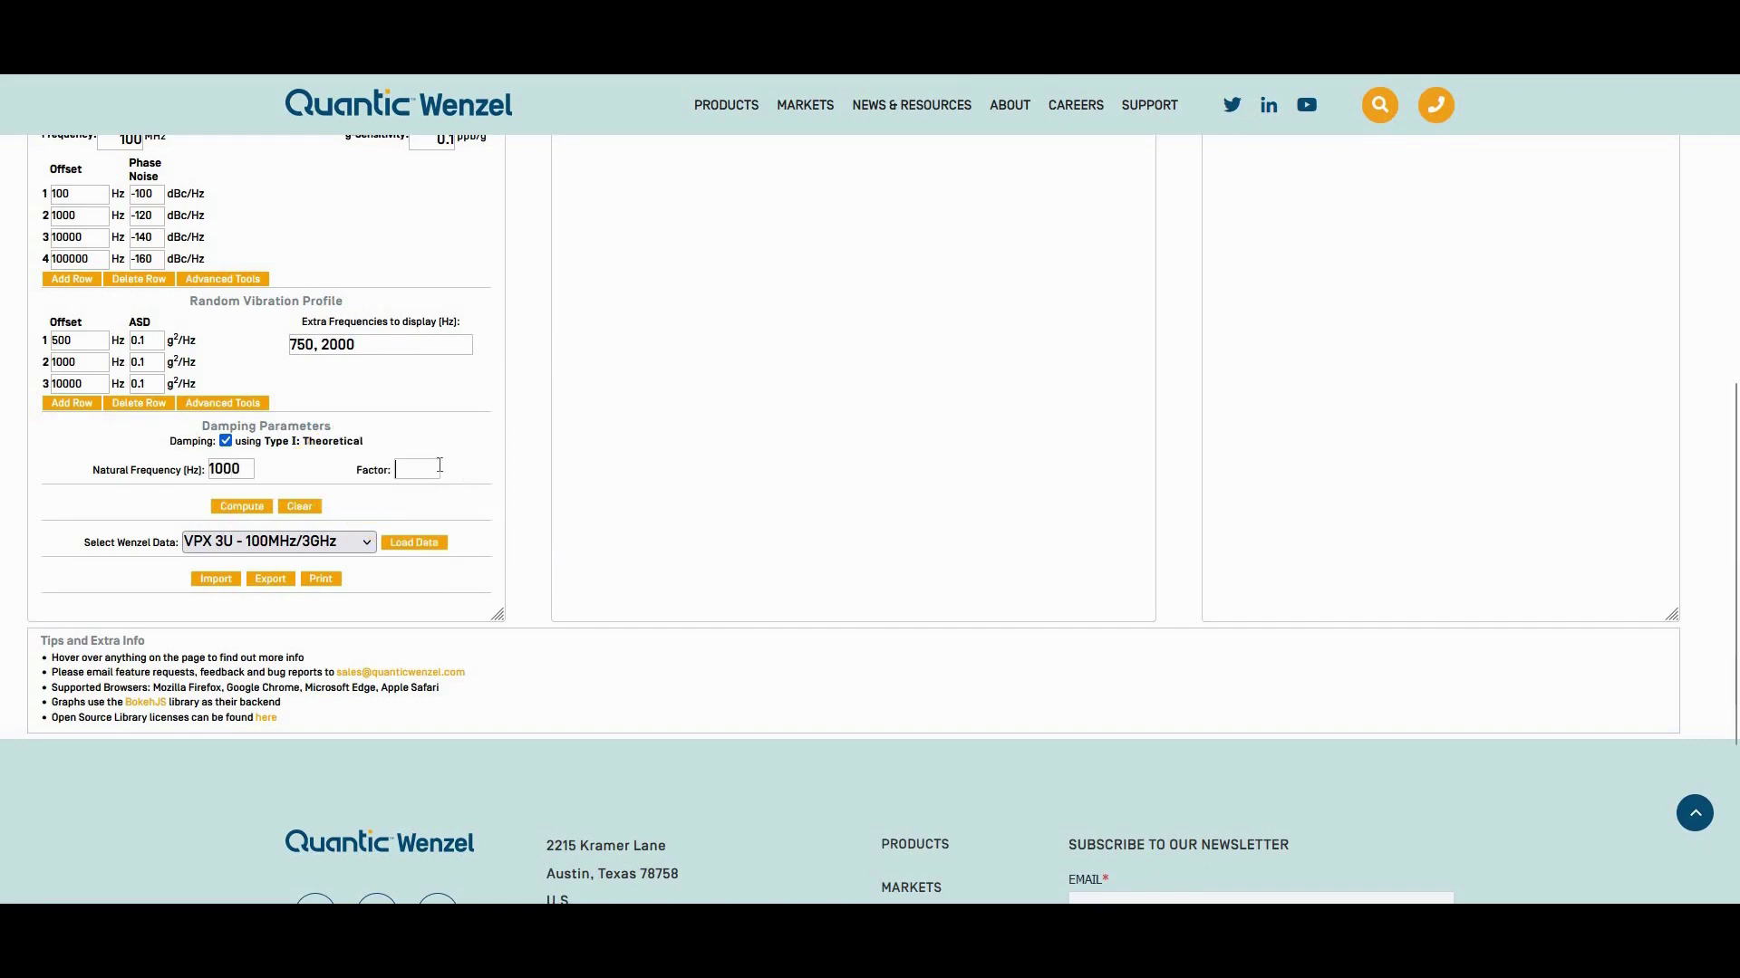
{"action": "type", "text": "0.1"}
Export the entered configuration to a file and compute the phase noise graph and tables
{"action": "scroll", "coordinate": [340, 502], "scroll_direction": "up", "scroll_amount": 1}
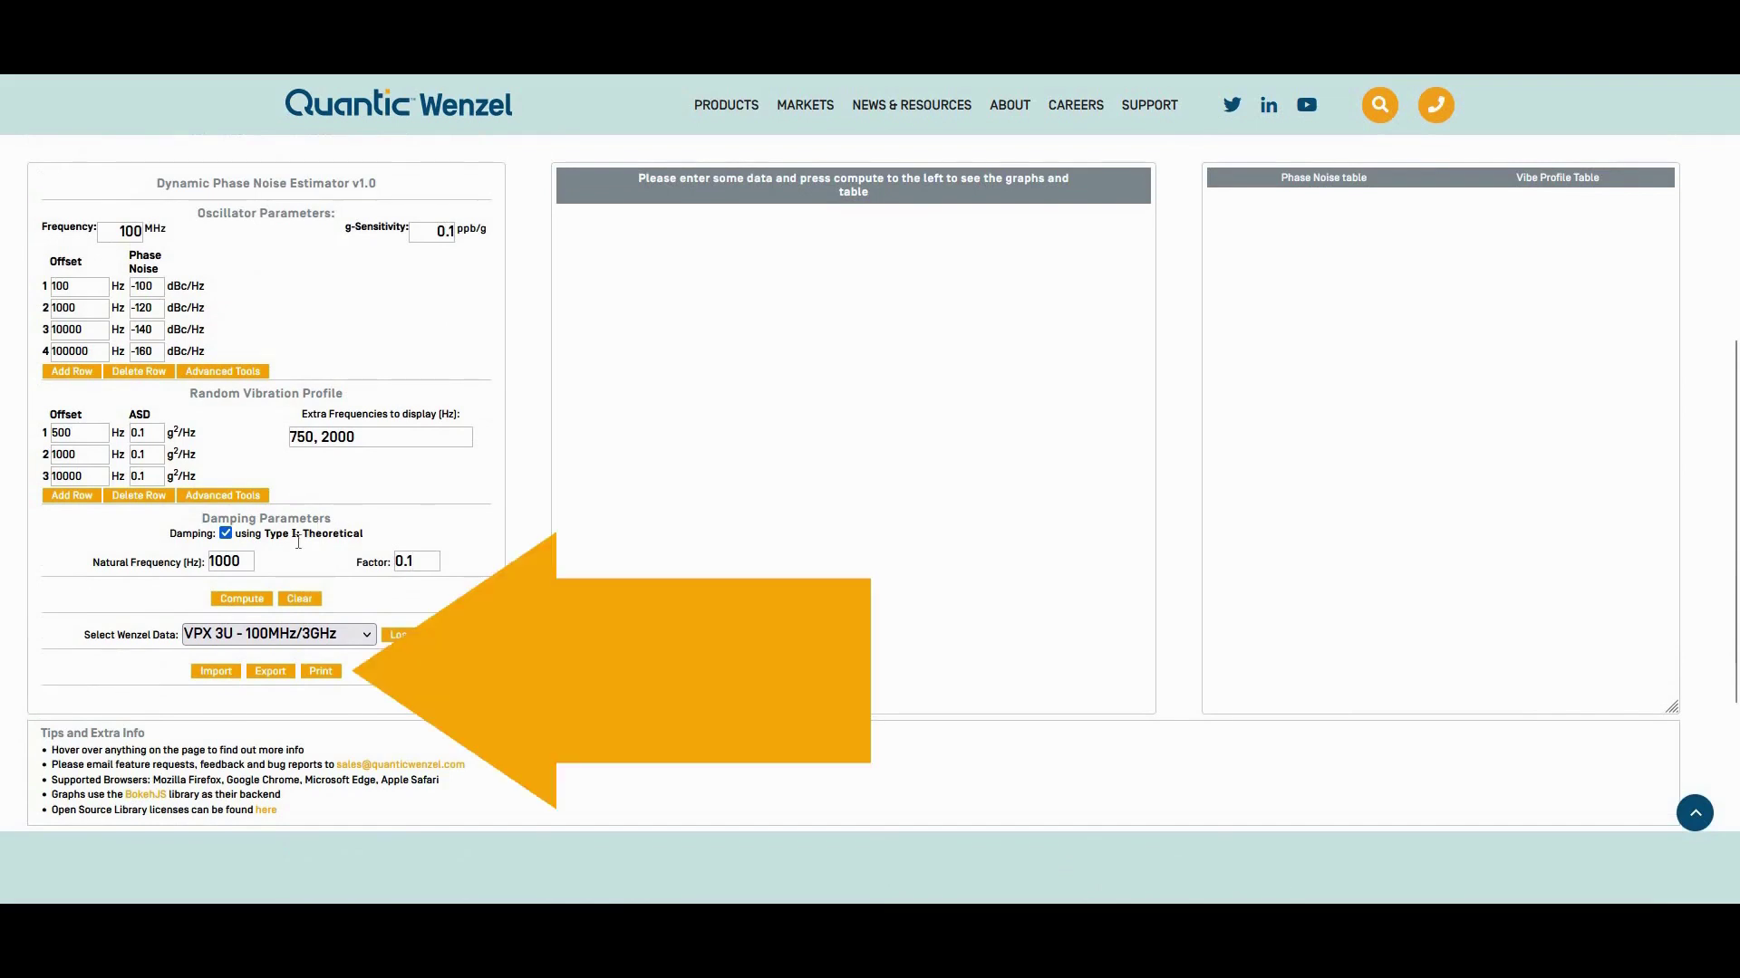
{"action": "left_click", "coordinate": [262, 679]}
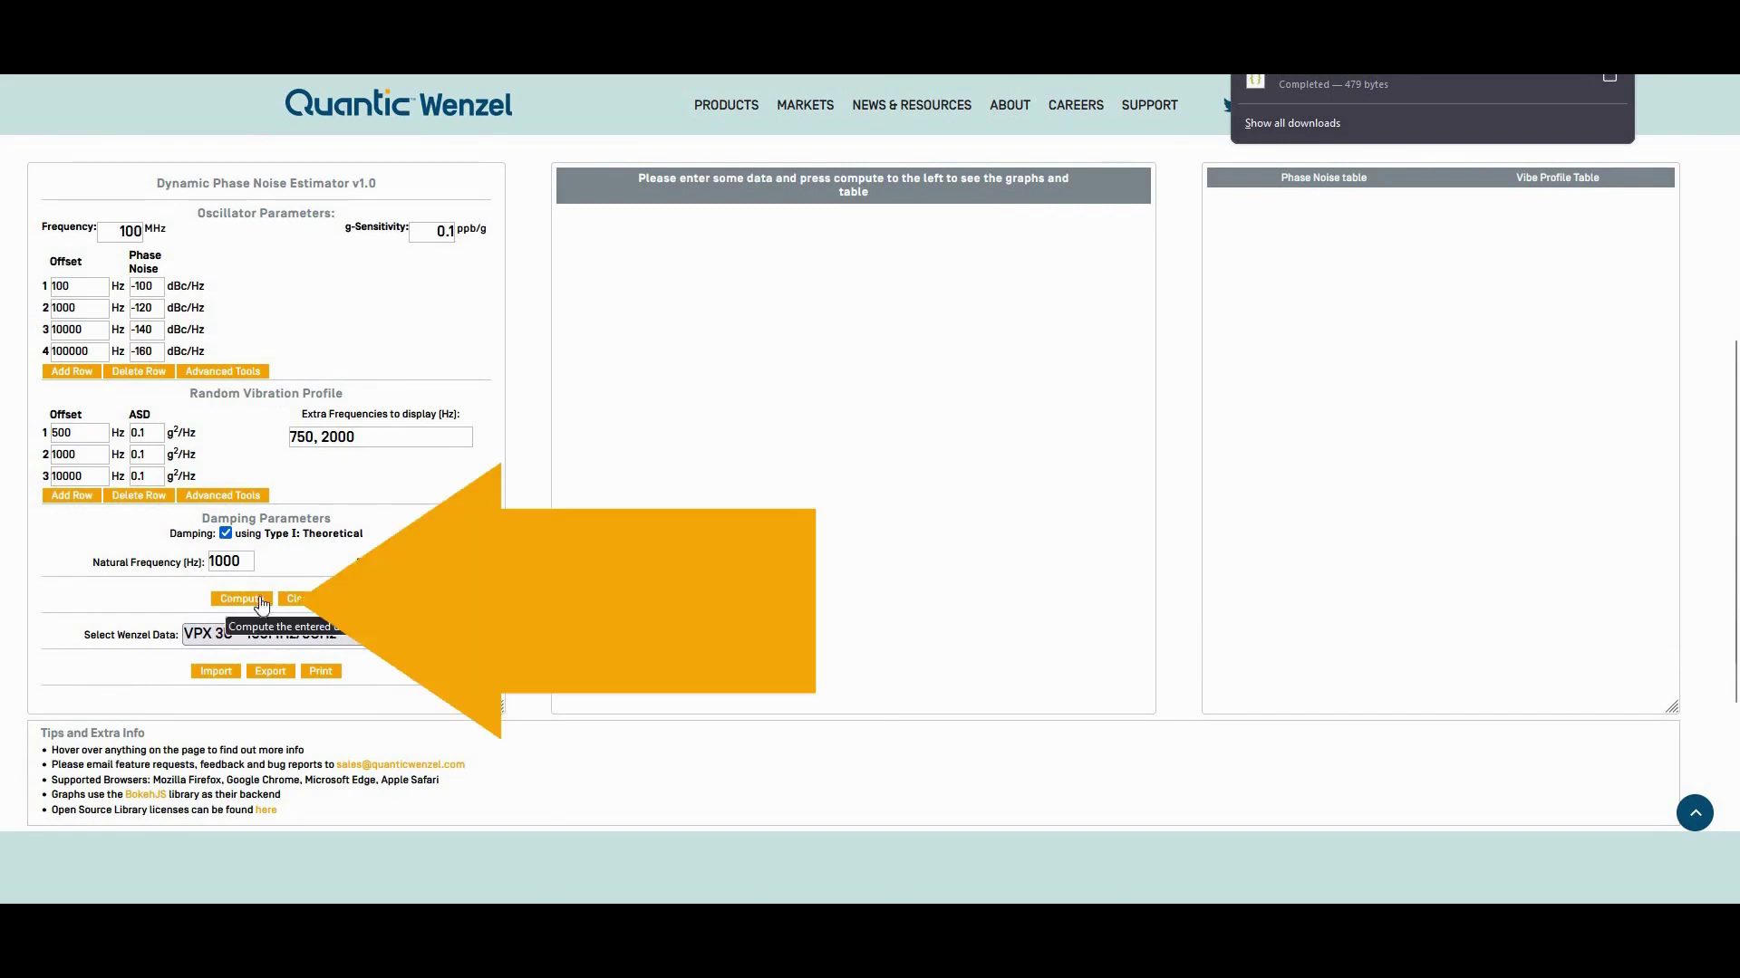
{"action": "left_click", "coordinate": [229, 601]}
{"action": "scroll", "coordinate": [390, 617], "scroll_direction": "up", "scroll_amount": 1}
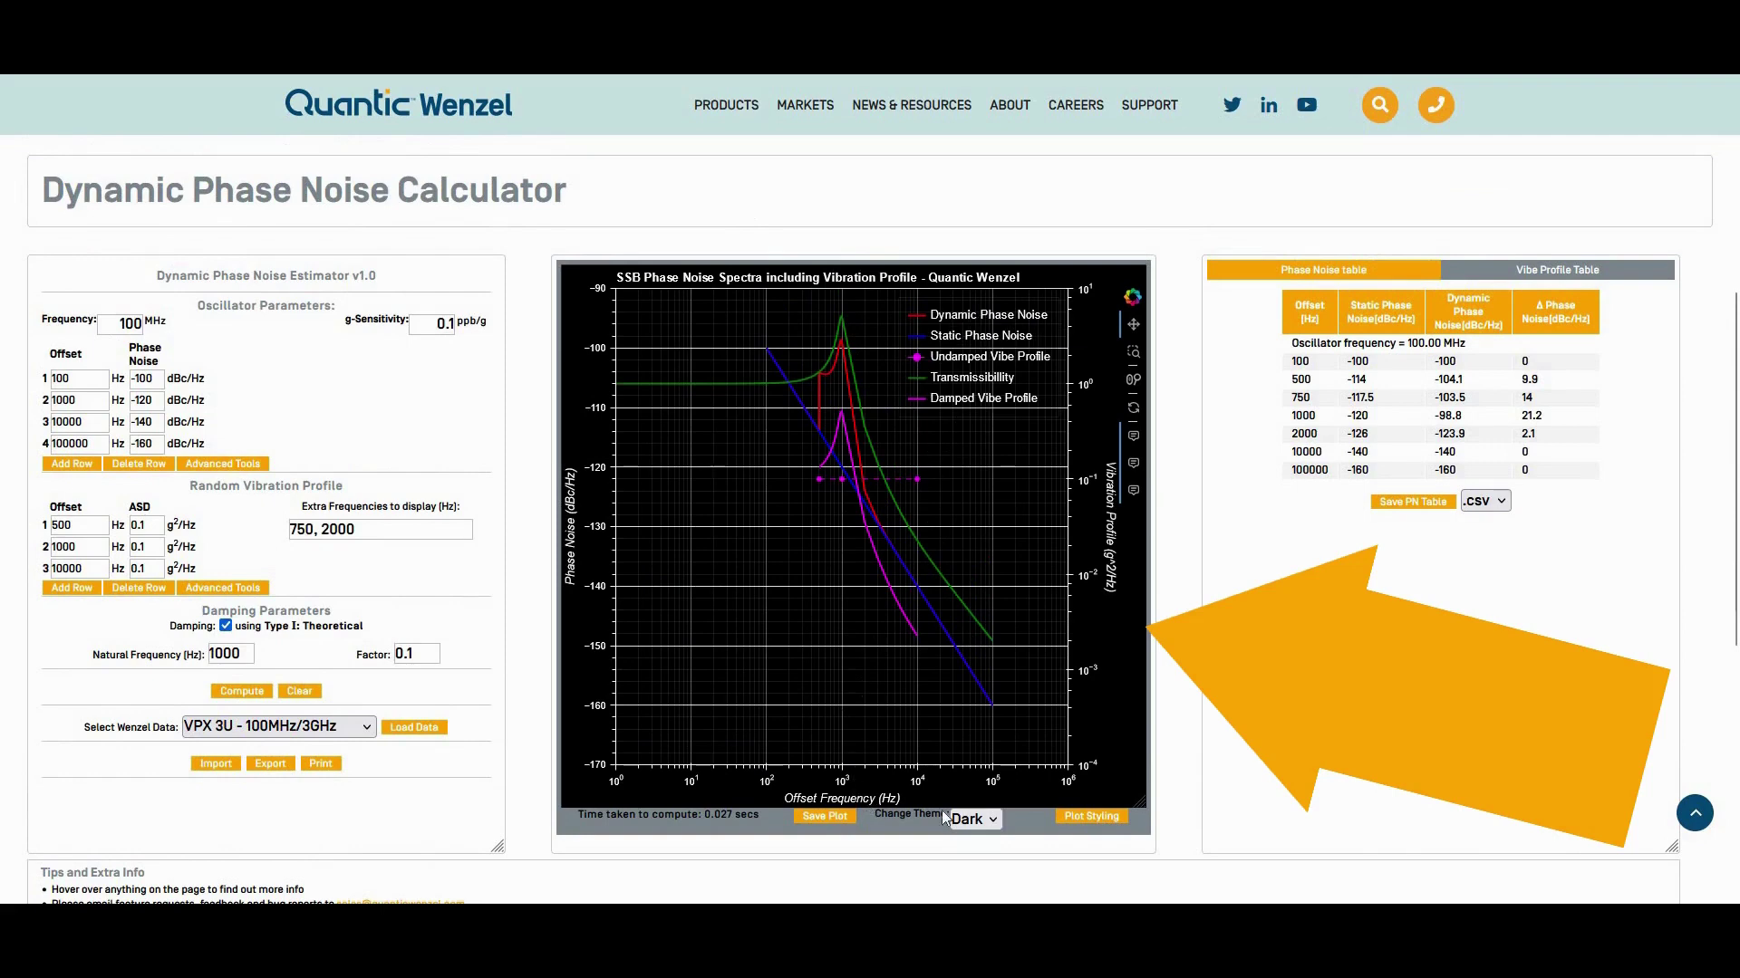
Preview the Light plot theme, return it to Dark, and look at the plot's line color options
{"action": "left_click", "coordinate": [980, 823]}
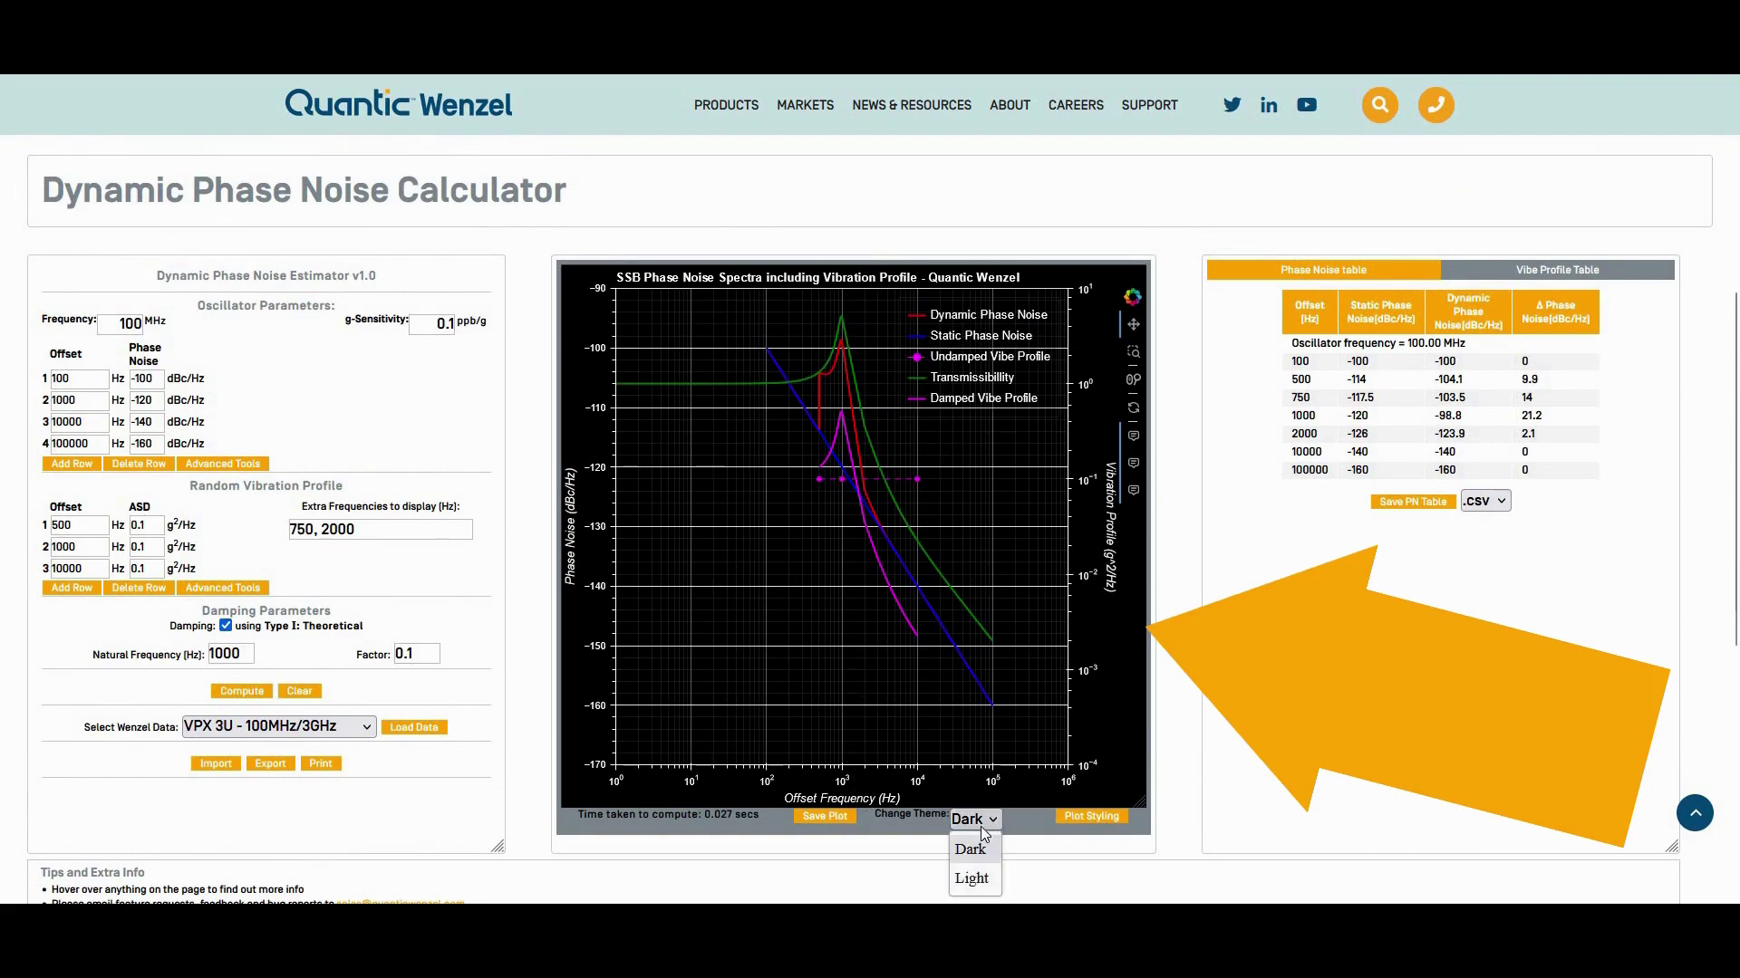
{"action": "left_click", "coordinate": [971, 879]}
{"action": "left_click", "coordinate": [977, 820]}
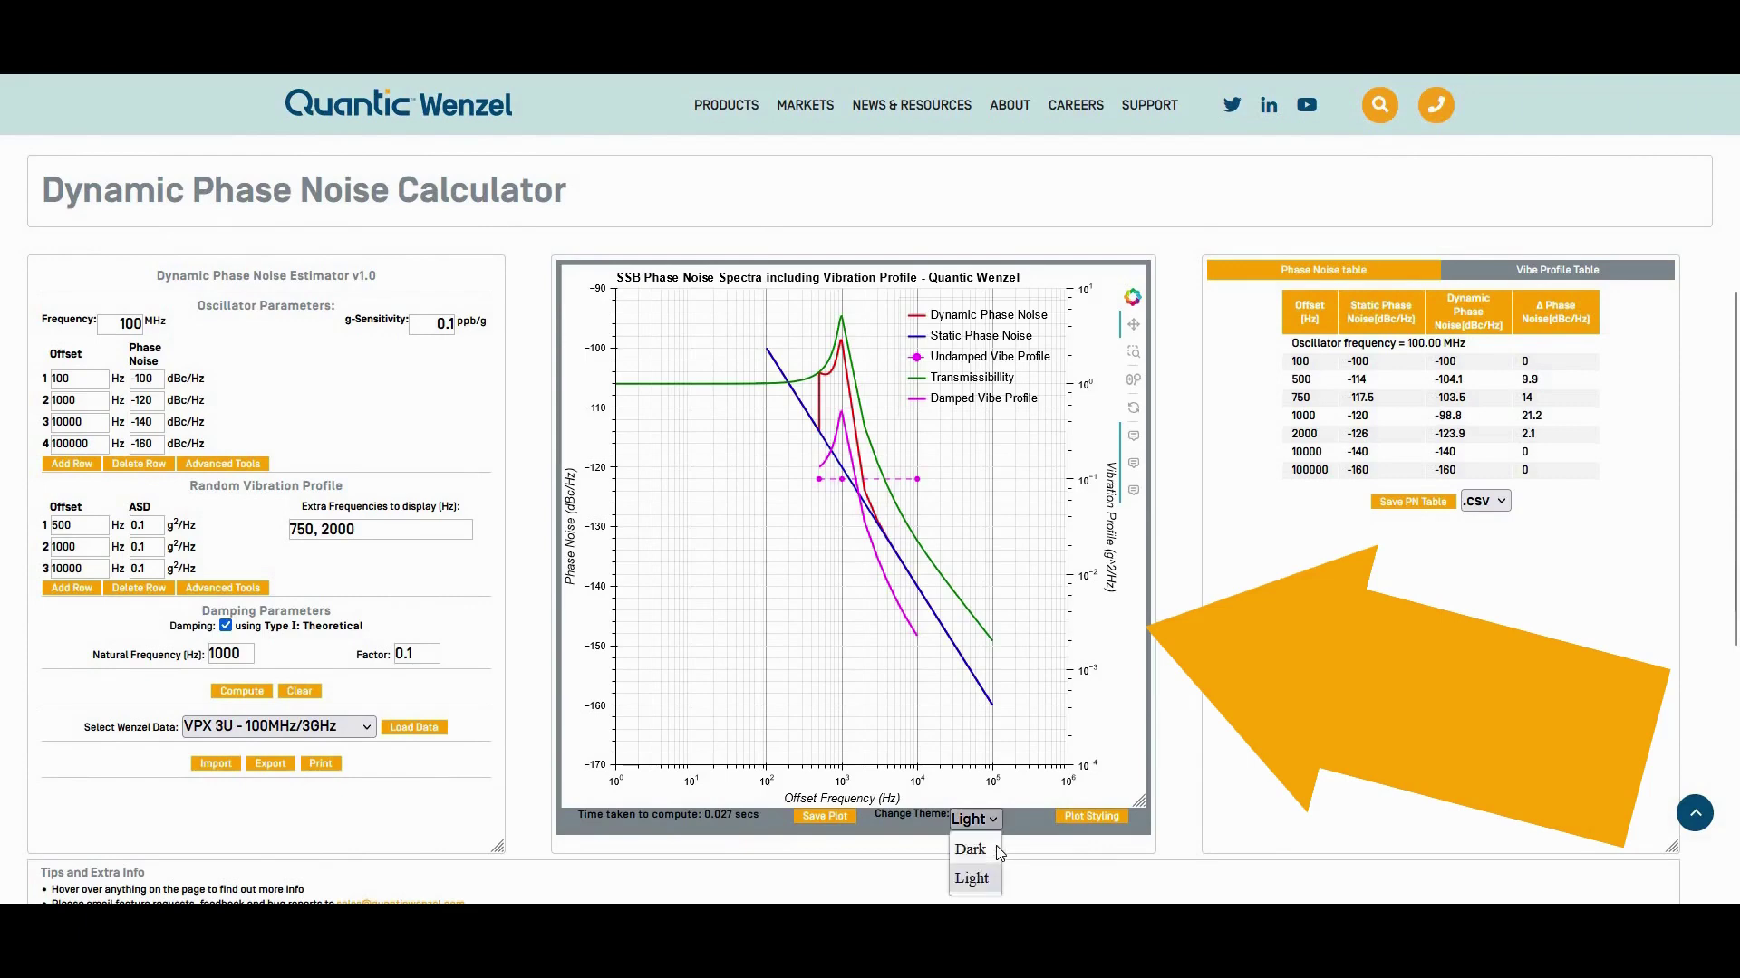
{"action": "left_click", "coordinate": [969, 849]}
{"action": "left_click", "coordinate": [1096, 817]}
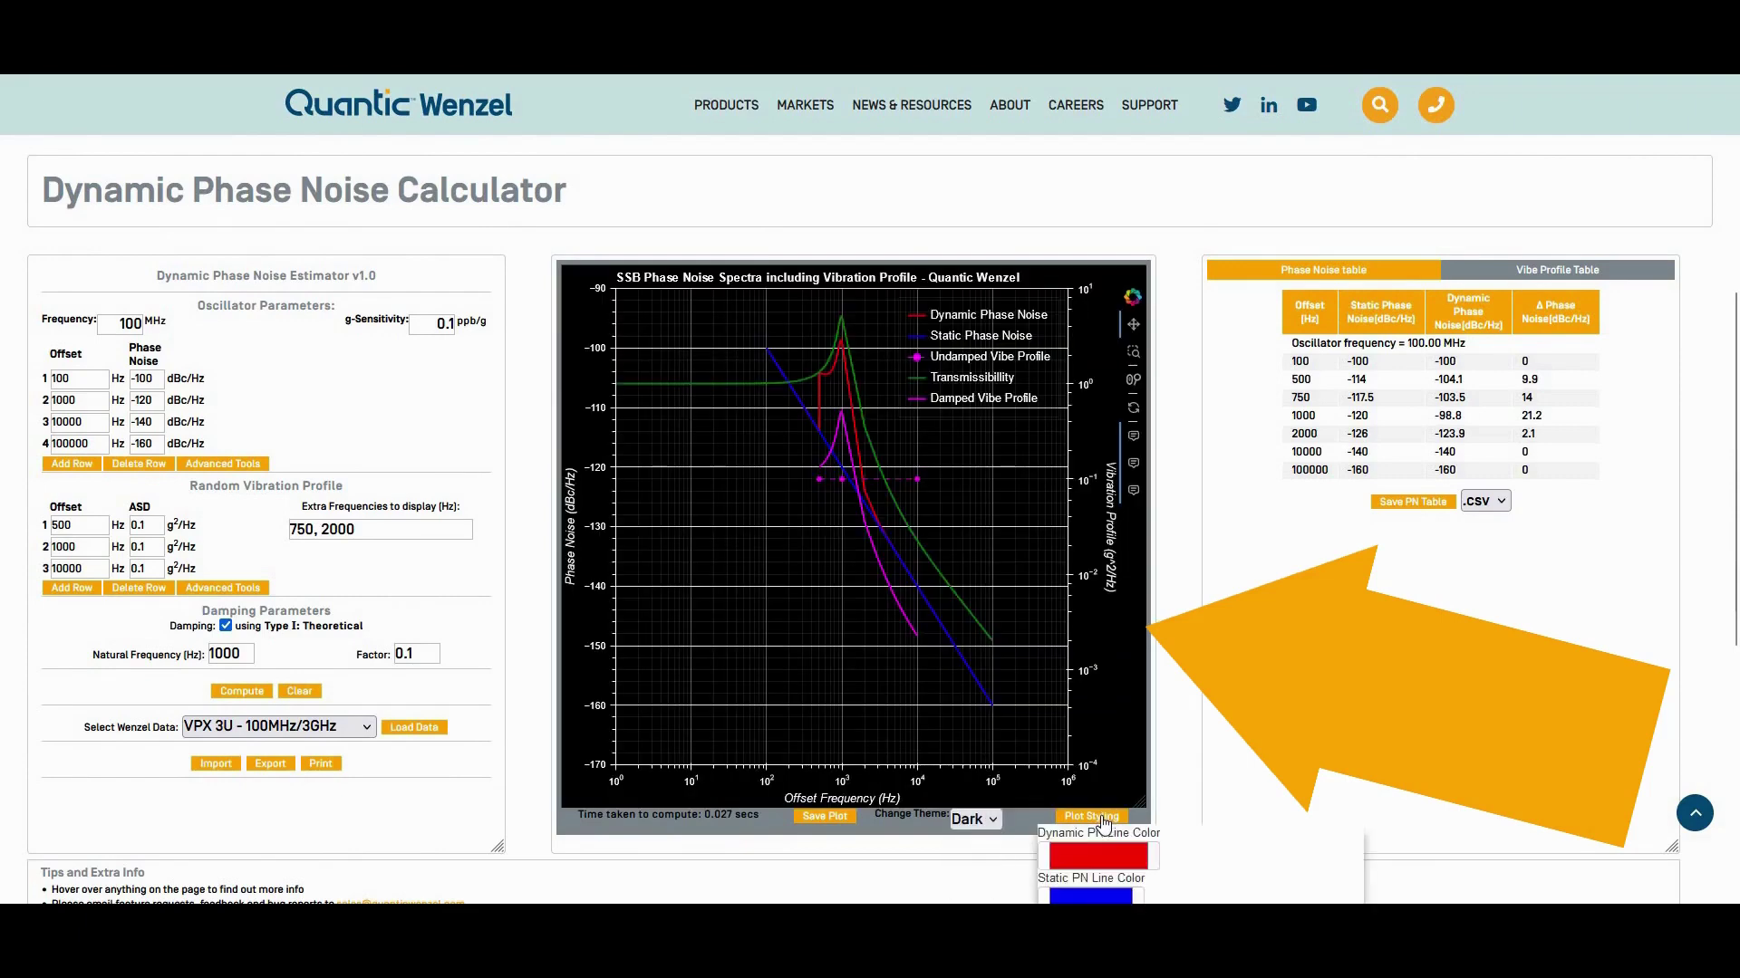
{"action": "left_click", "coordinate": [1118, 527]}
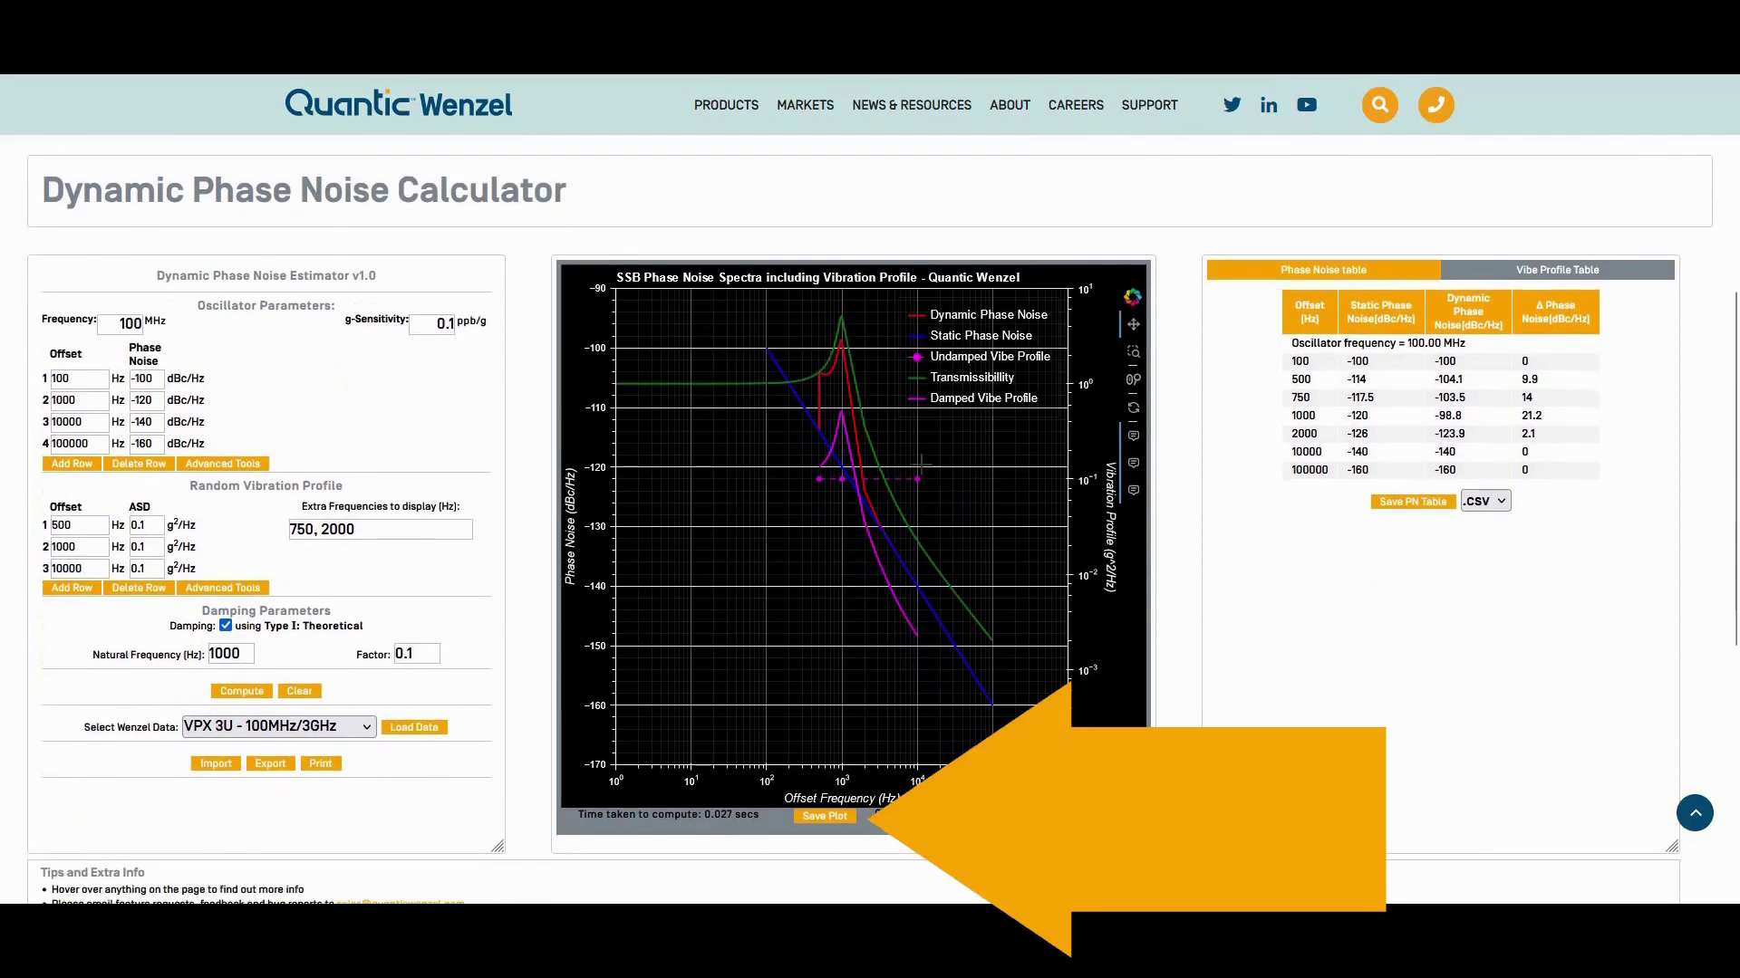
Zoom in on the plot, hide every curve except Damped Vibe Profile, and save the plot image
{"action": "scroll", "coordinate": [903, 482], "scroll_direction": "up", "scroll_amount": 2}
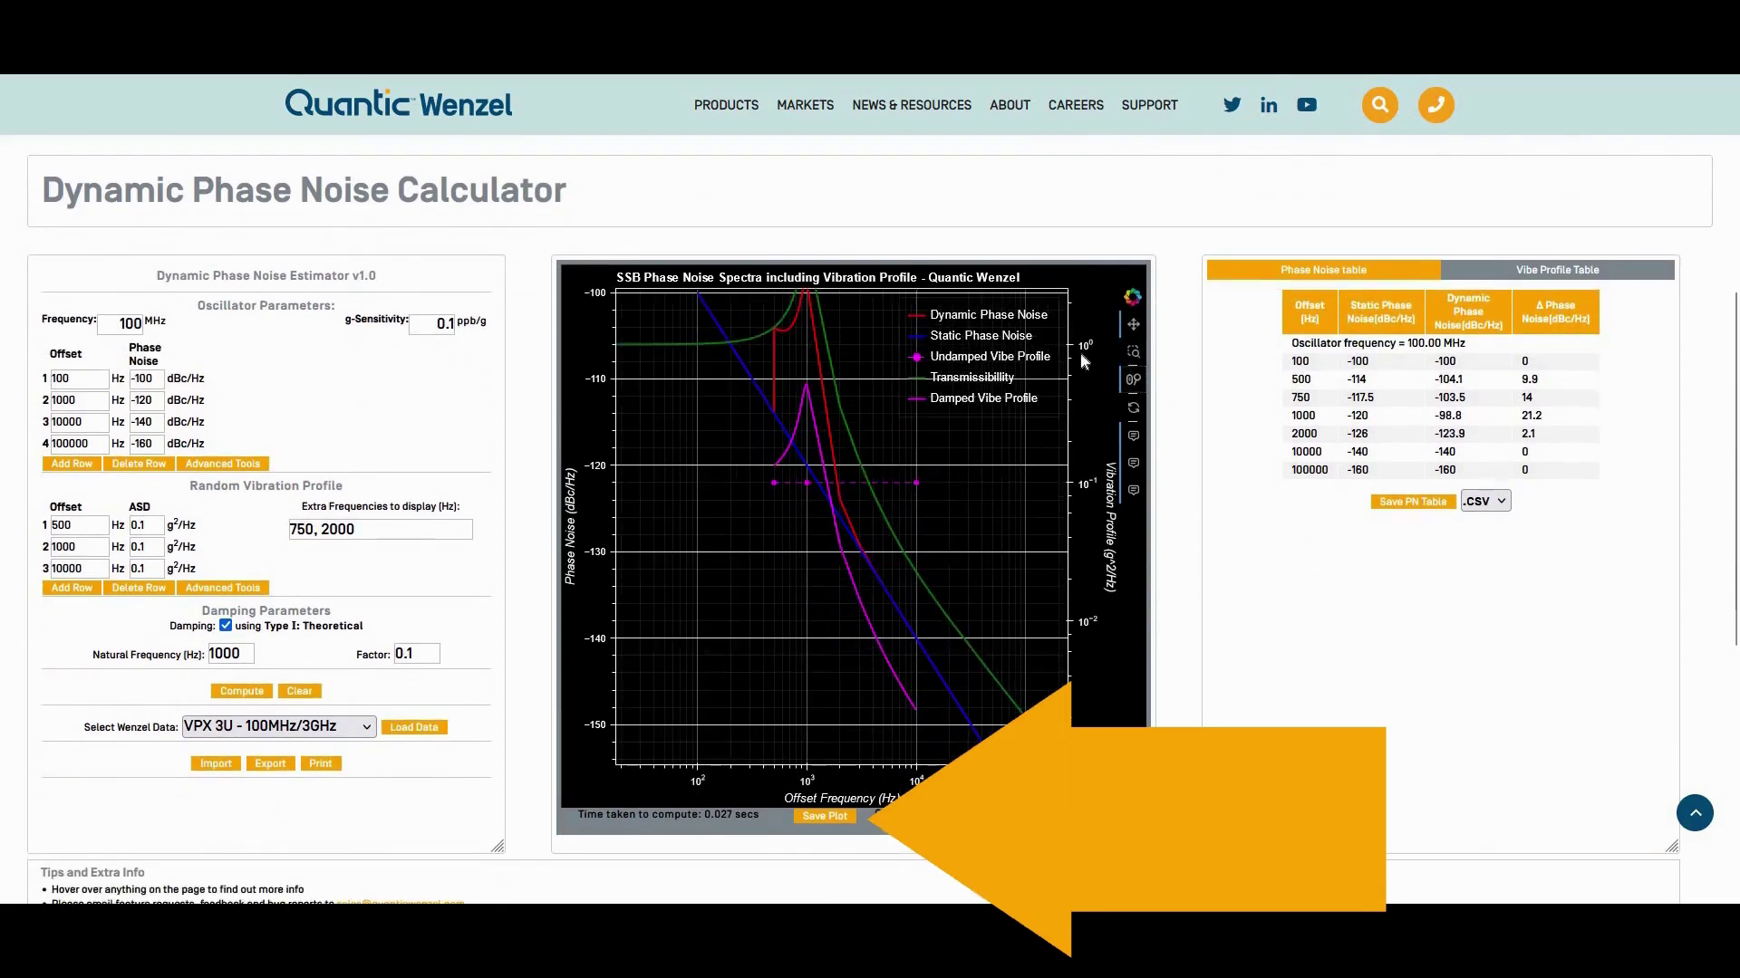
{"action": "left_click_drag", "start_coordinate": [700, 327], "coordinate": [974, 340]}
{"action": "left_click", "coordinate": [974, 339]}
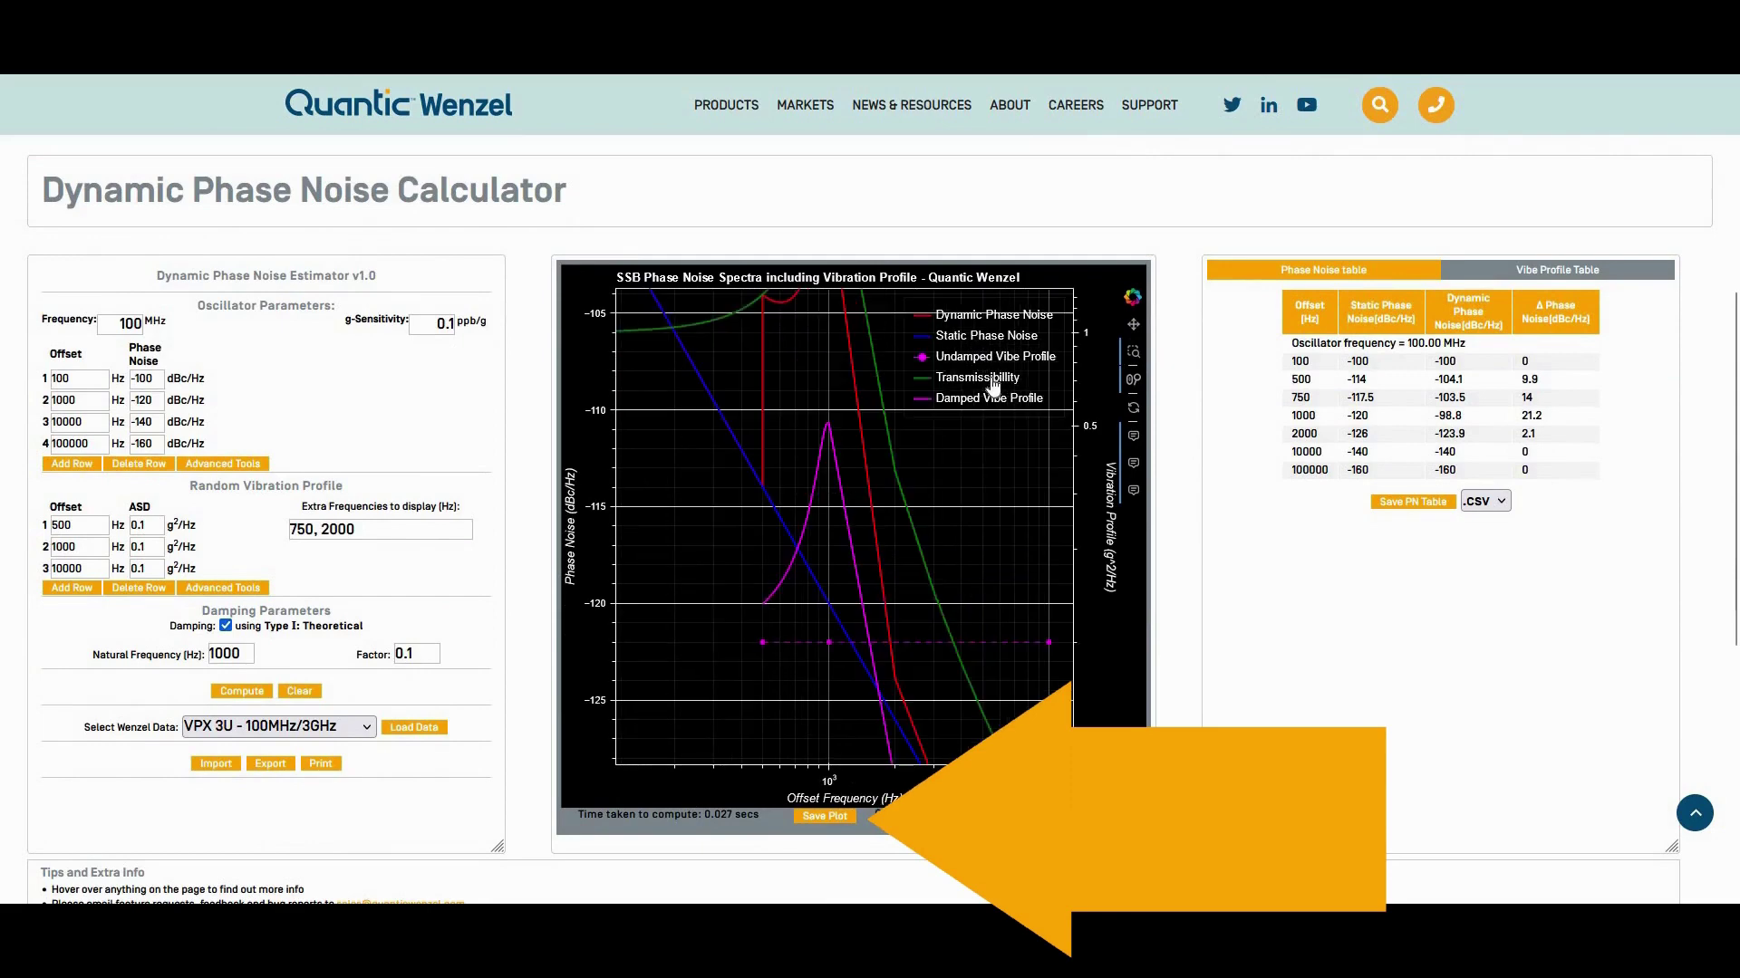
{"action": "left_click", "coordinate": [994, 356]}
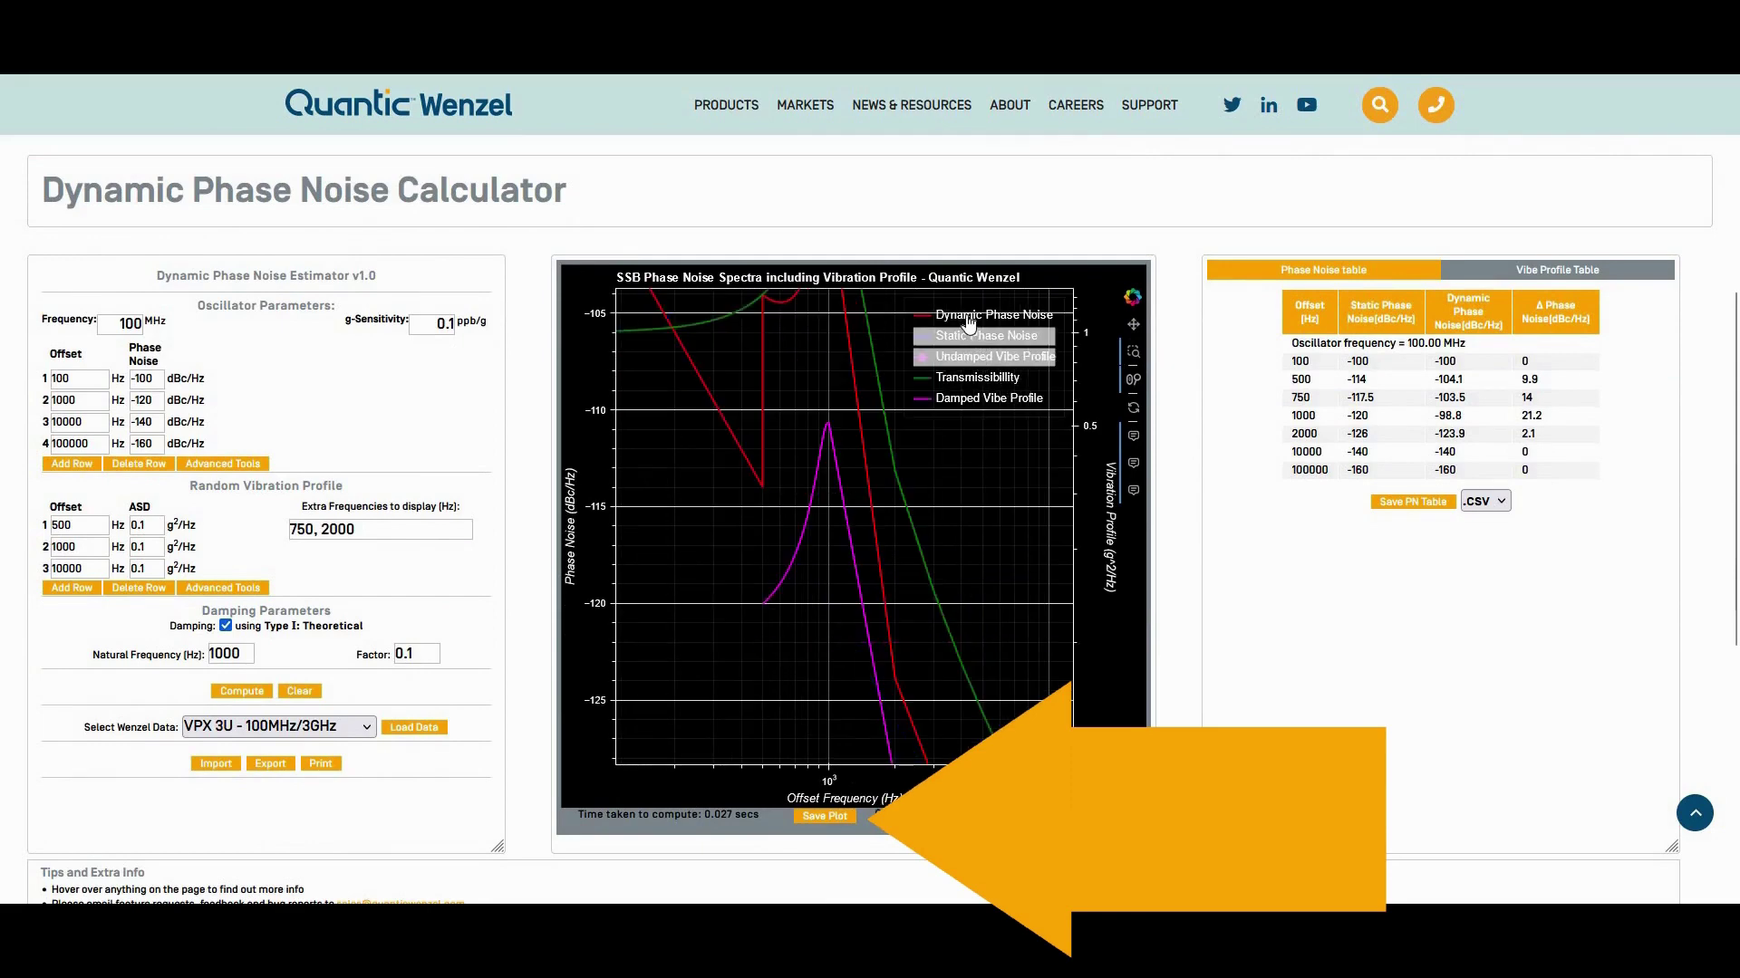
{"action": "left_click", "coordinate": [977, 377]}
{"action": "left_click", "coordinate": [993, 315]}
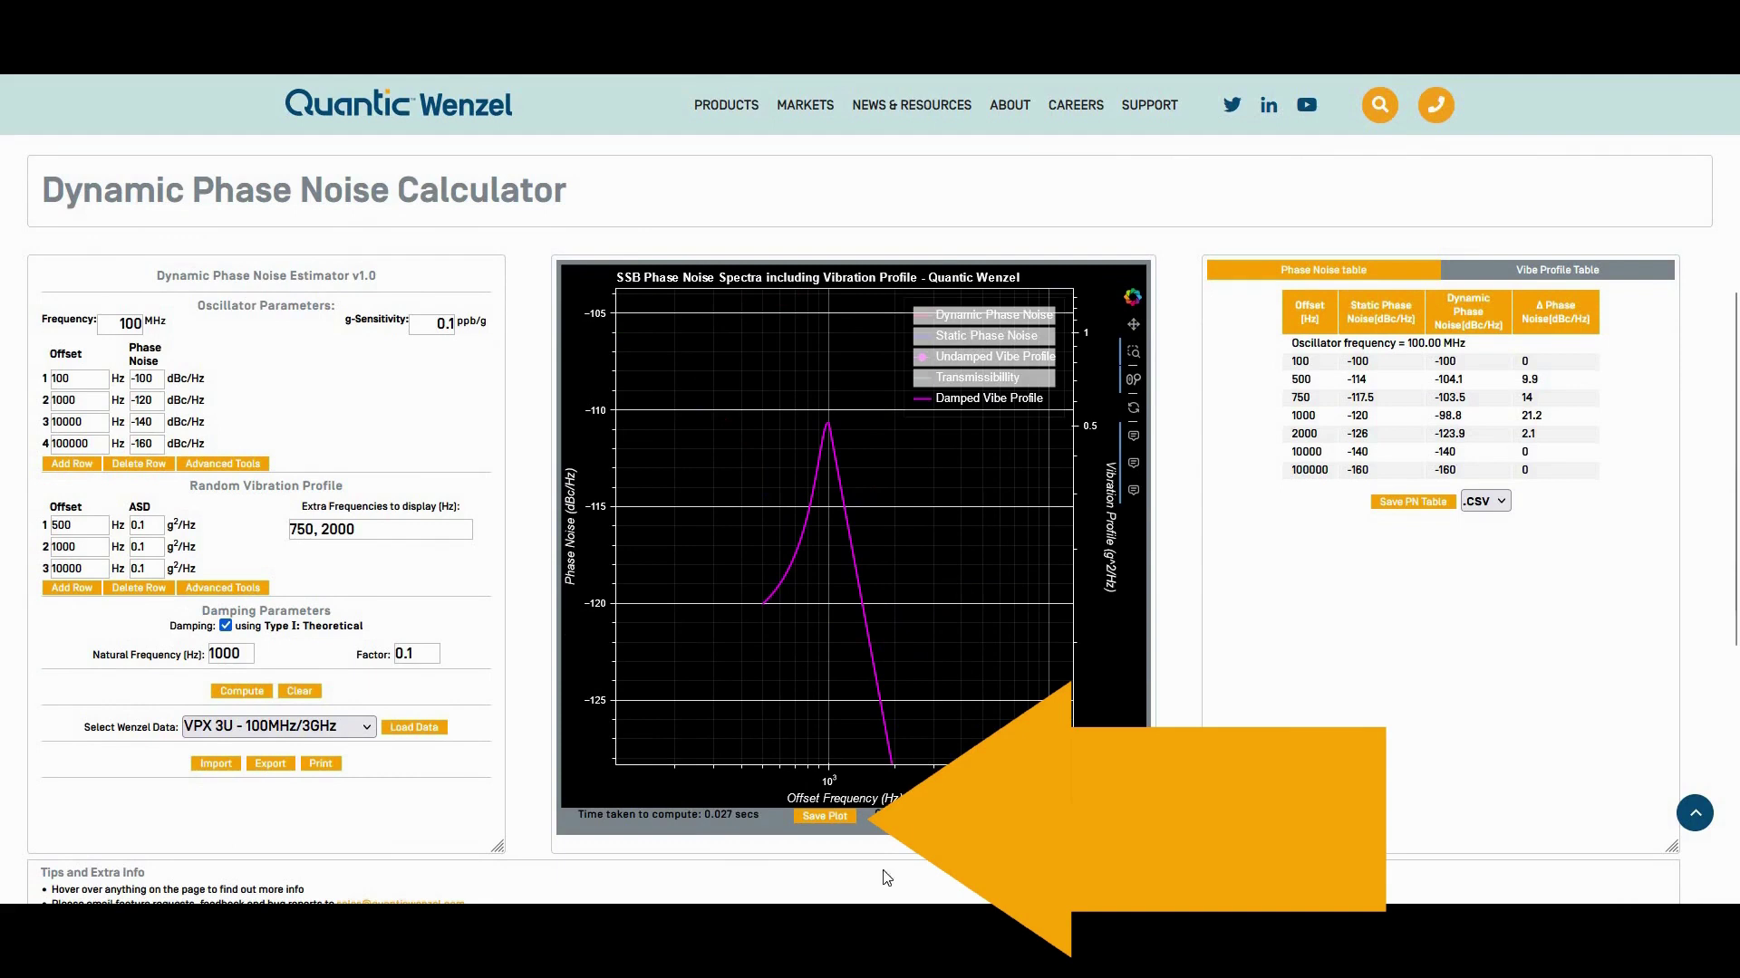
{"action": "left_click", "coordinate": [821, 827]}
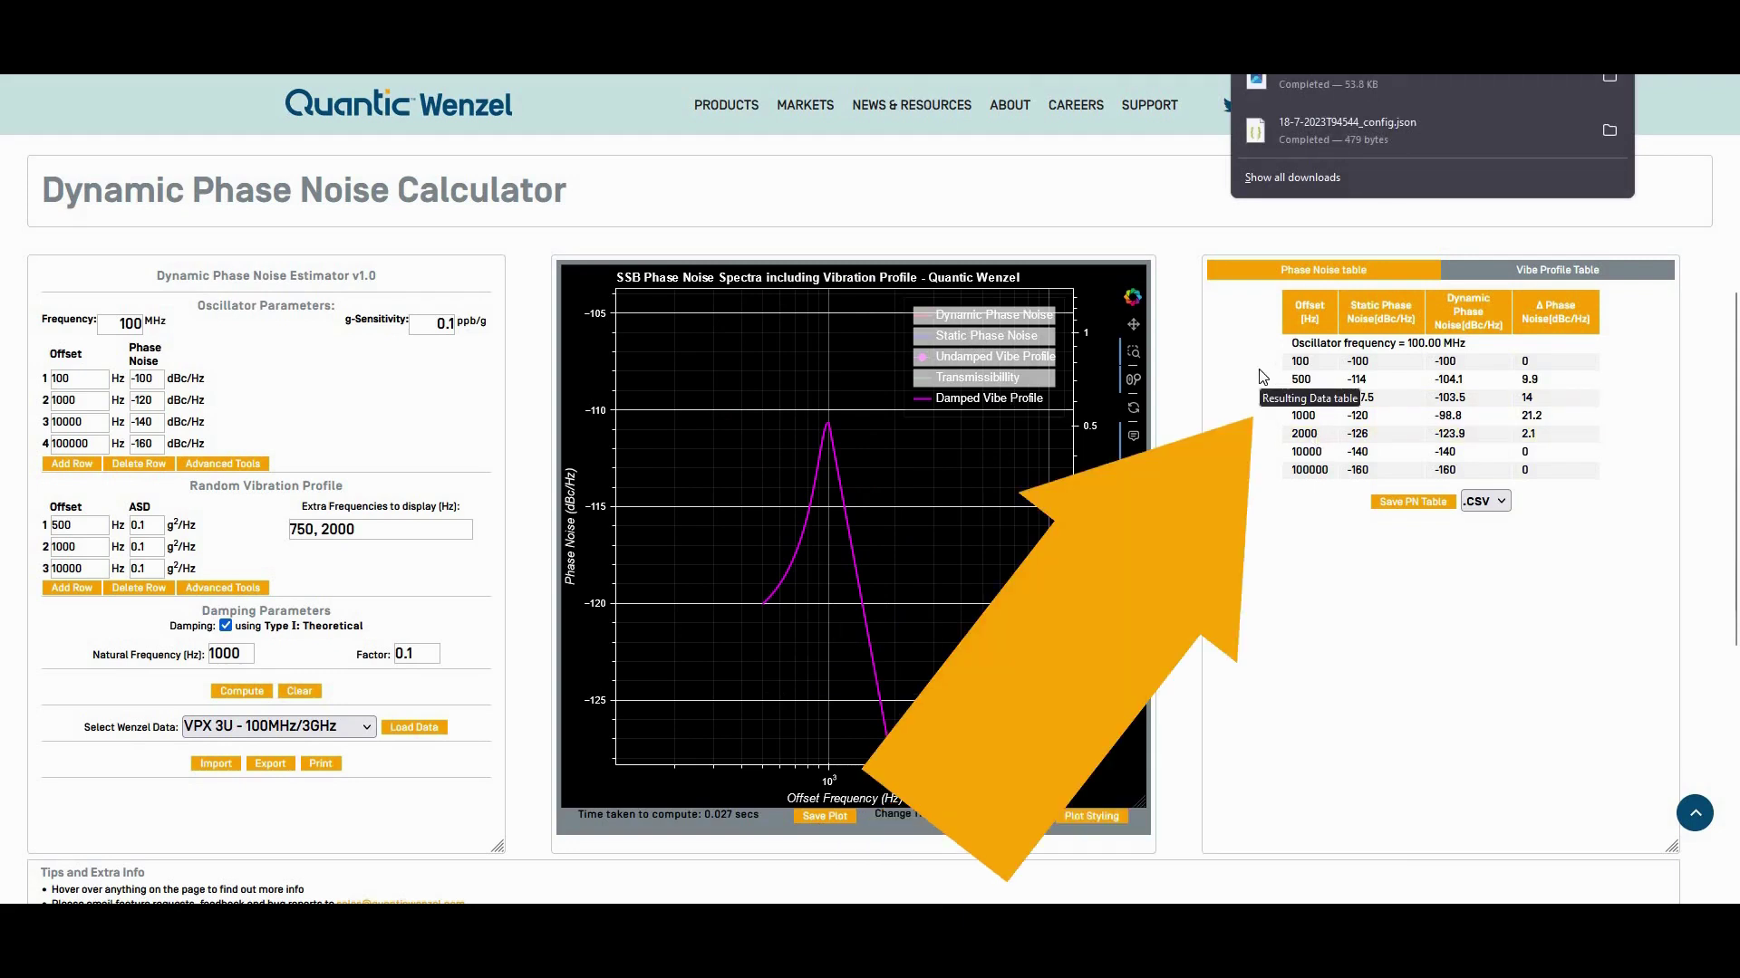
View the Vibe Profile table and return to the Phase Noise table
{"action": "left_click", "coordinate": [1529, 274]}
{"action": "left_click", "coordinate": [1379, 275]}
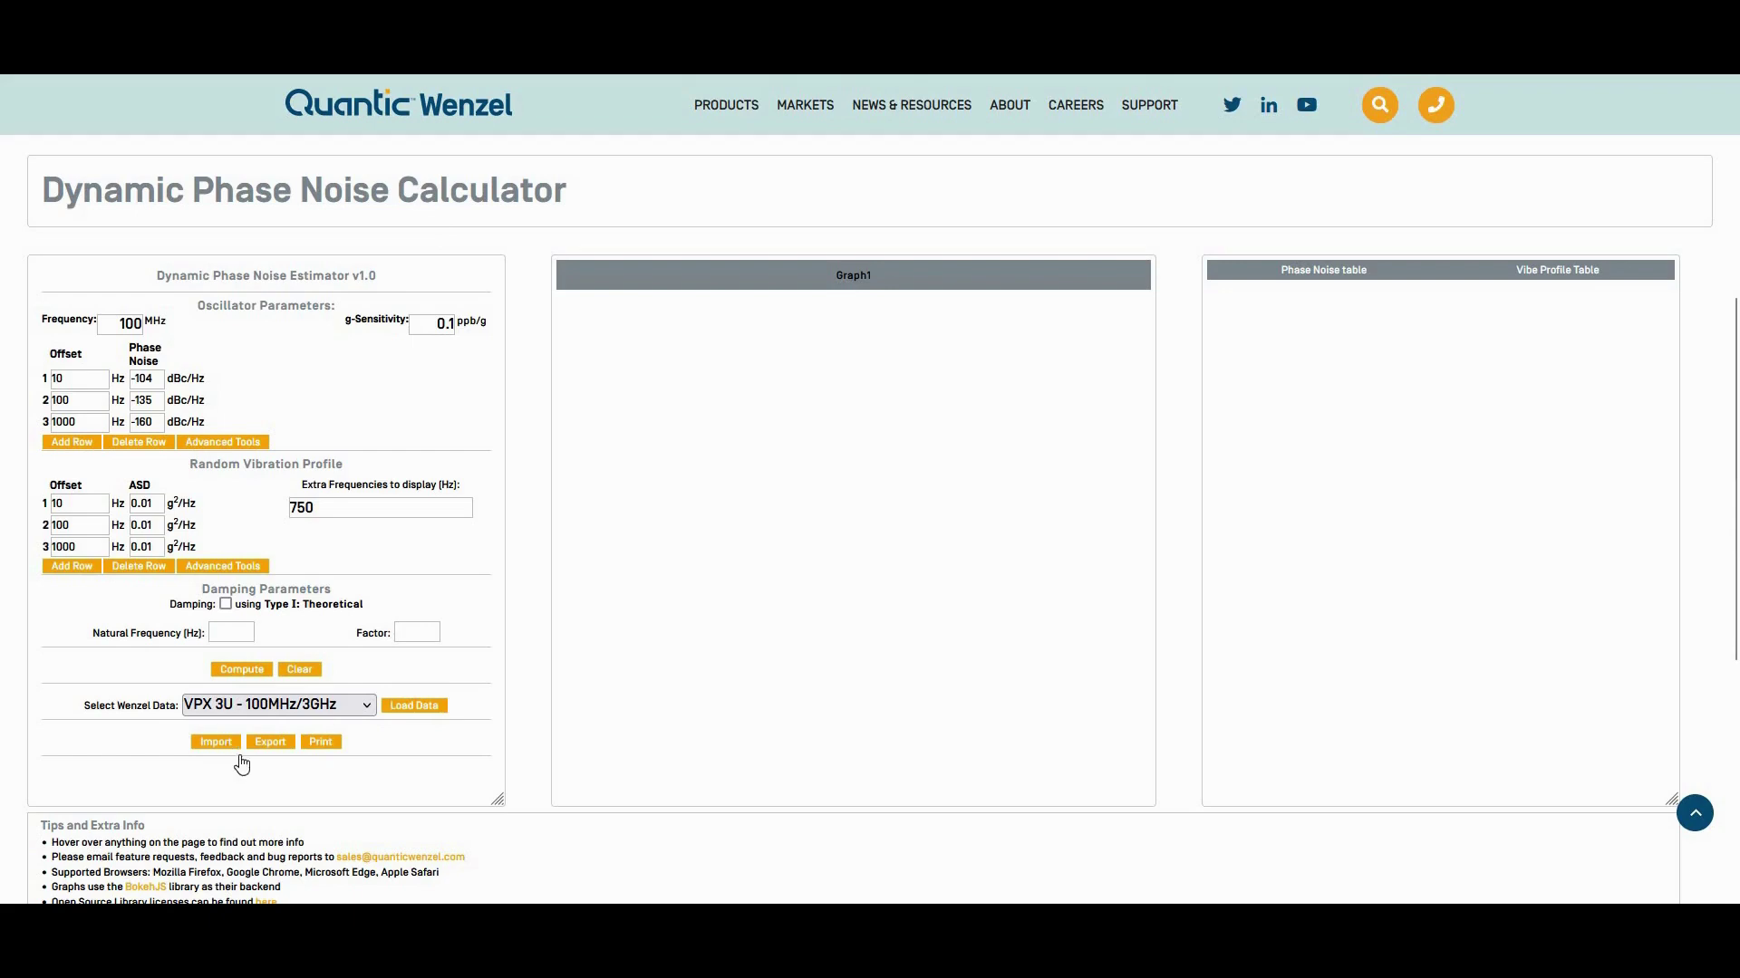
Load the VPX 3U - 100MHz/3GHz data and view its Typical Phase Noise Plot enlarged, closing it when done
{"action": "left_click", "coordinate": [418, 706]}
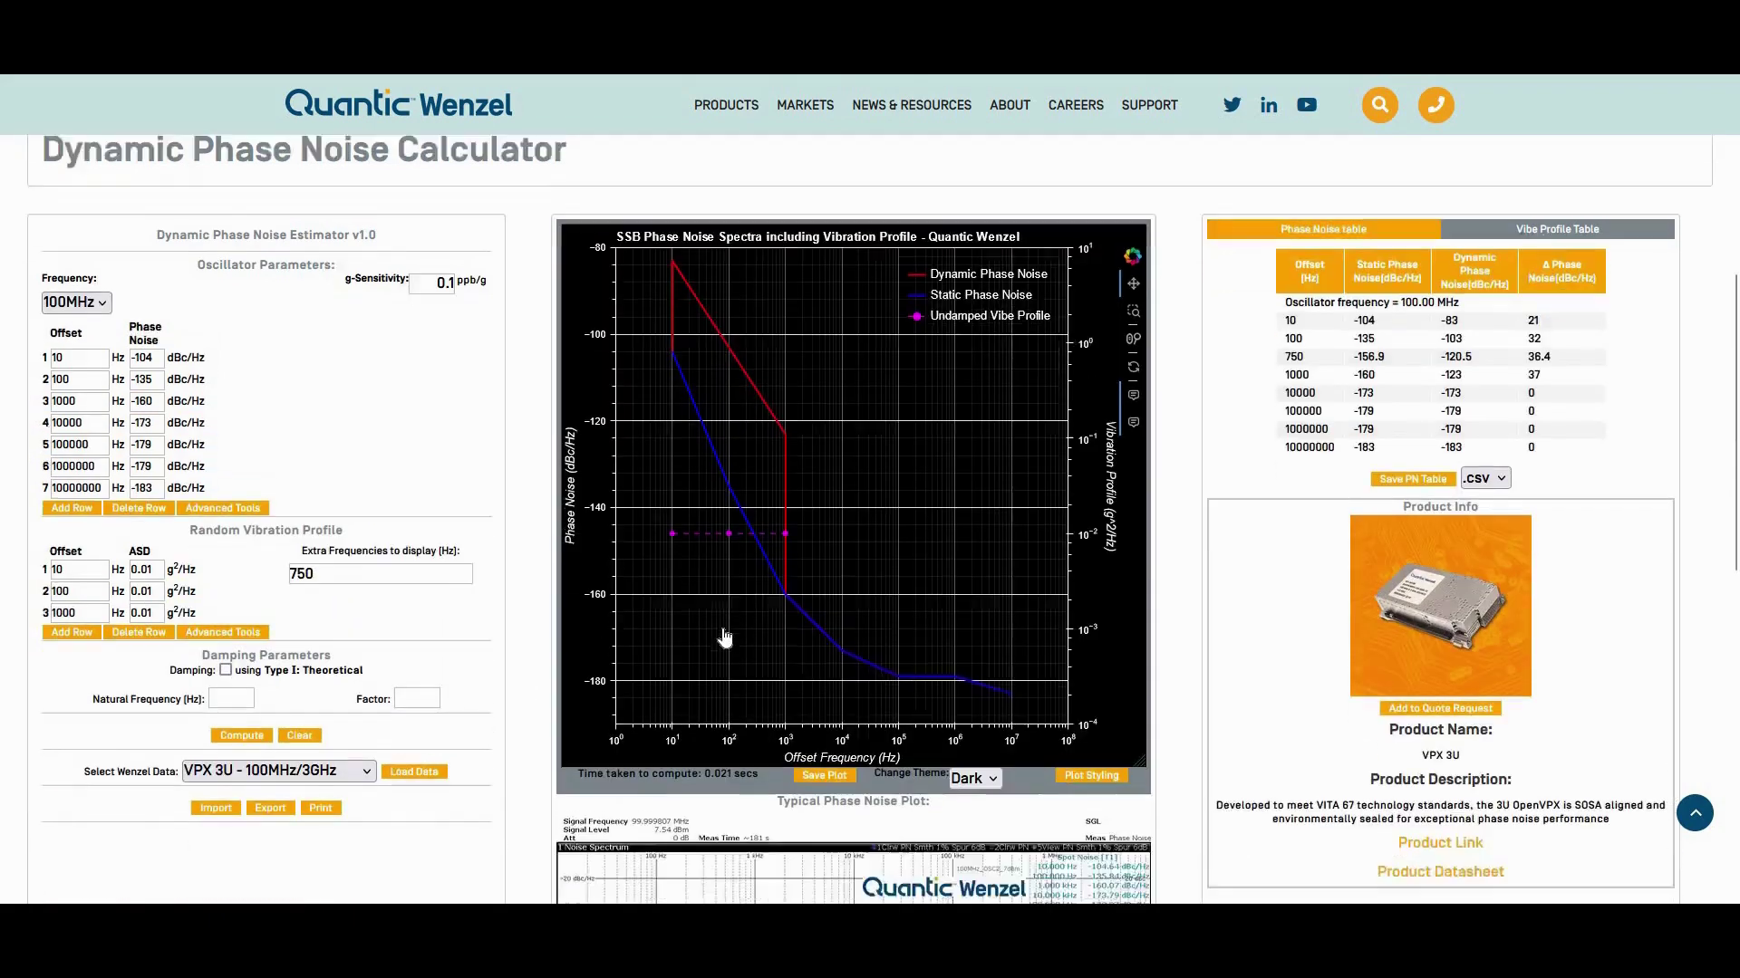
{"action": "scroll", "coordinate": [722, 636], "scroll_direction": "down", "scroll_amount": 4}
{"action": "left_click", "coordinate": [718, 633]}
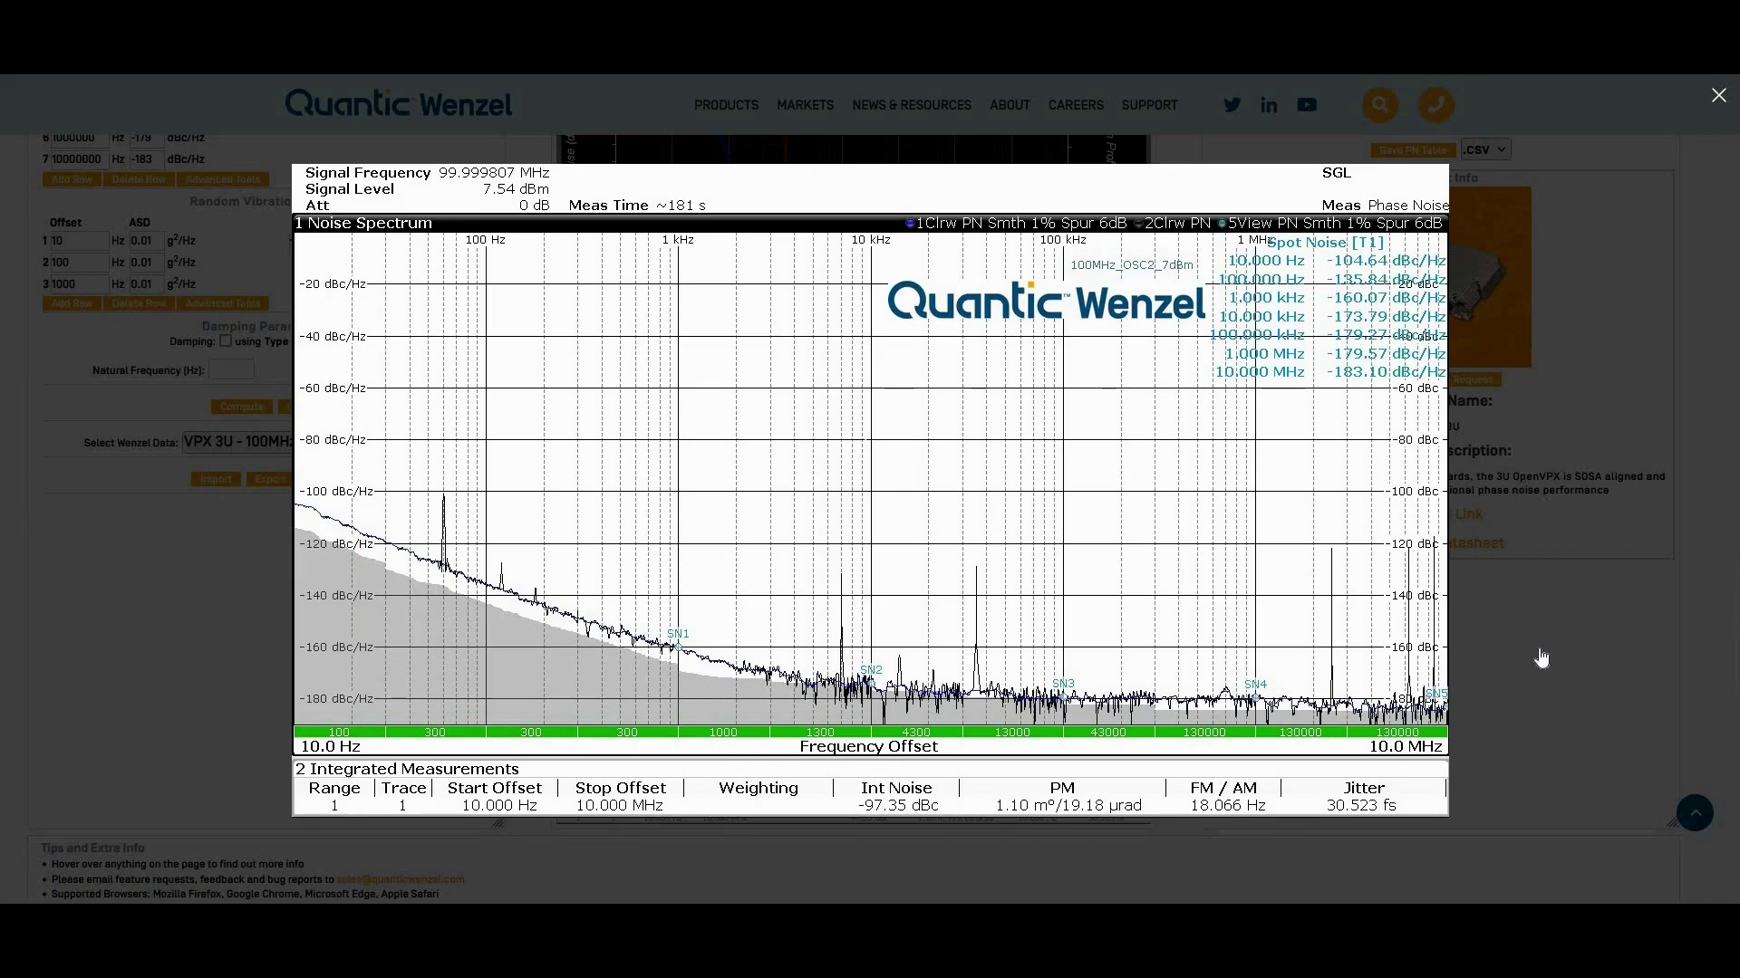
{"action": "left_click", "coordinate": [1539, 648]}
Add the VPX 3U product to the quote request from its product info
{"action": "scroll", "coordinate": [1560, 602], "scroll_direction": "up", "scroll_amount": 1}
{"action": "scroll", "coordinate": [1560, 598], "scroll_direction": "up", "scroll_amount": 1}
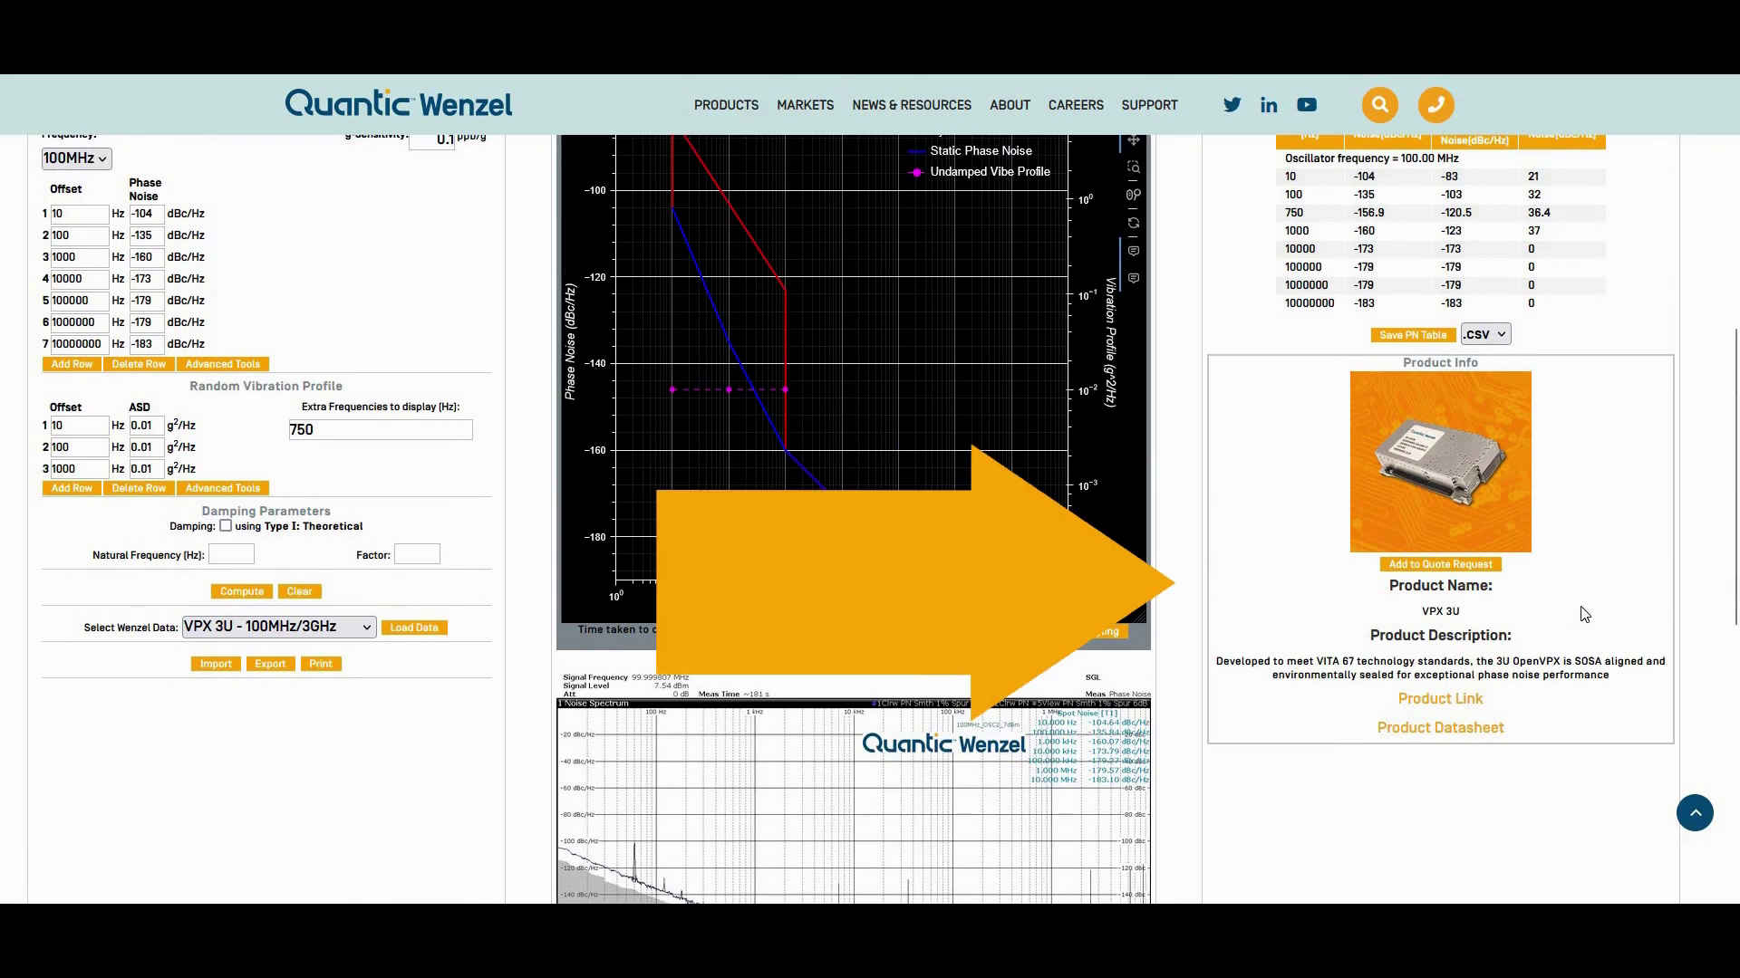
{"action": "left_click", "coordinate": [1470, 565]}
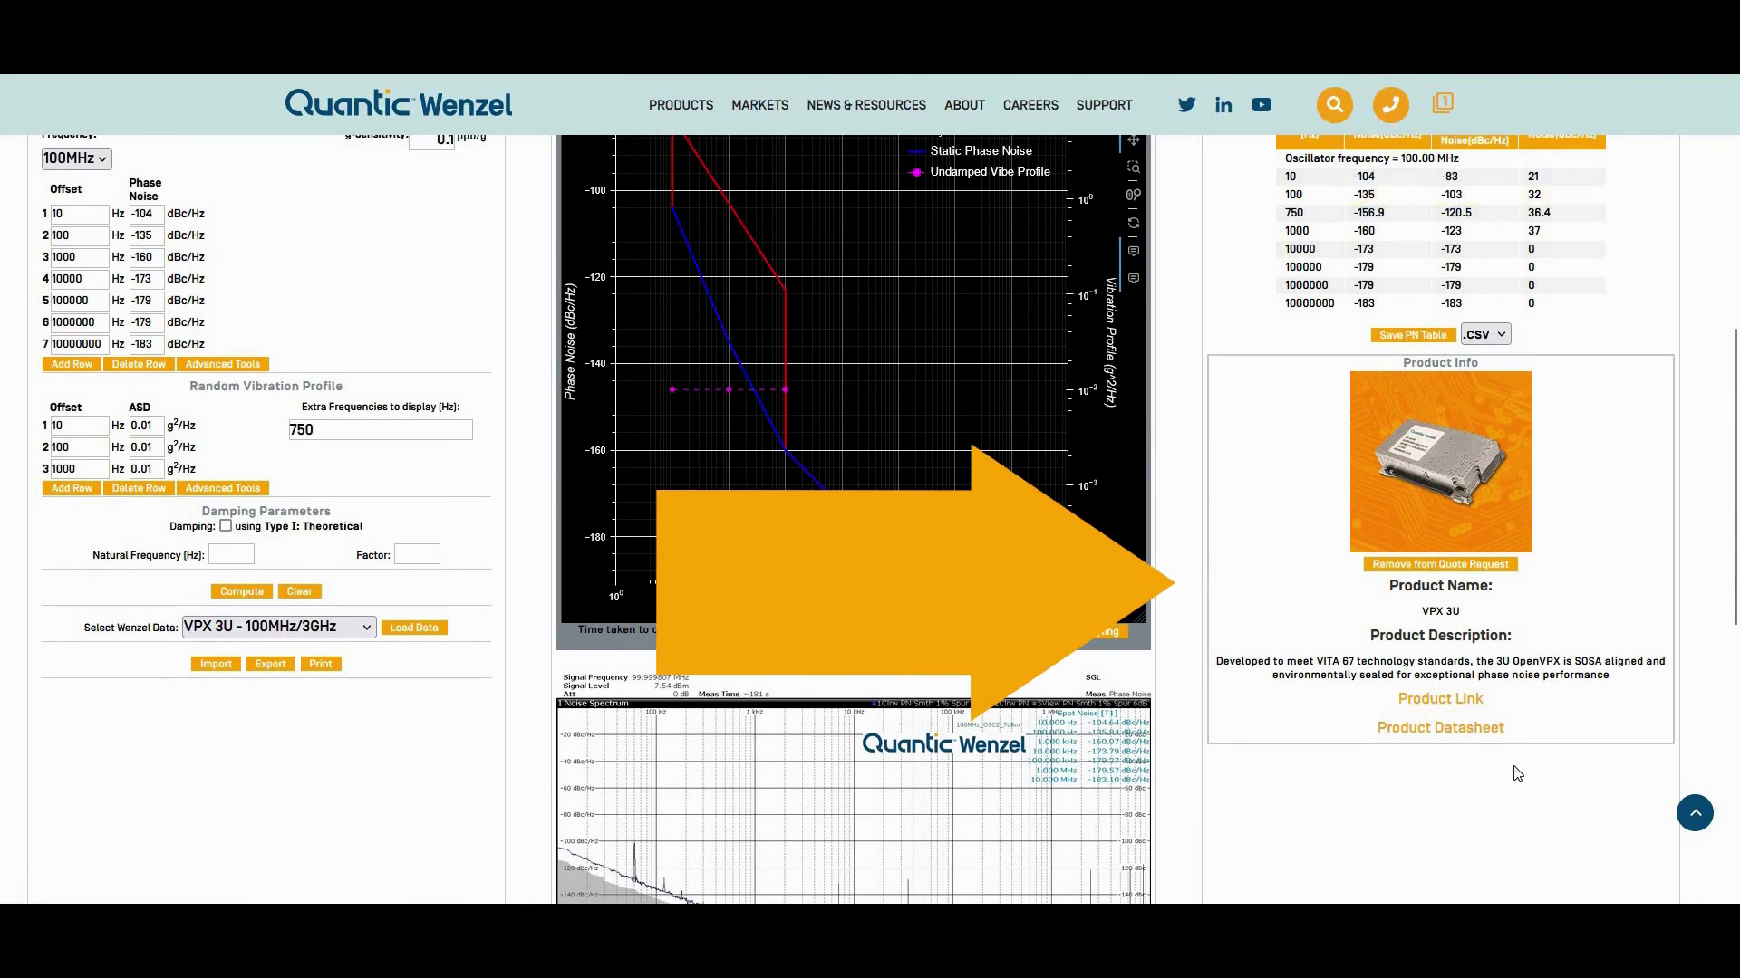
{"action": "scroll", "coordinate": [1517, 774], "scroll_direction": "down", "scroll_amount": 3}
{"action": "scroll", "coordinate": [433, 255], "scroll_direction": "up", "scroll_amount": 4}
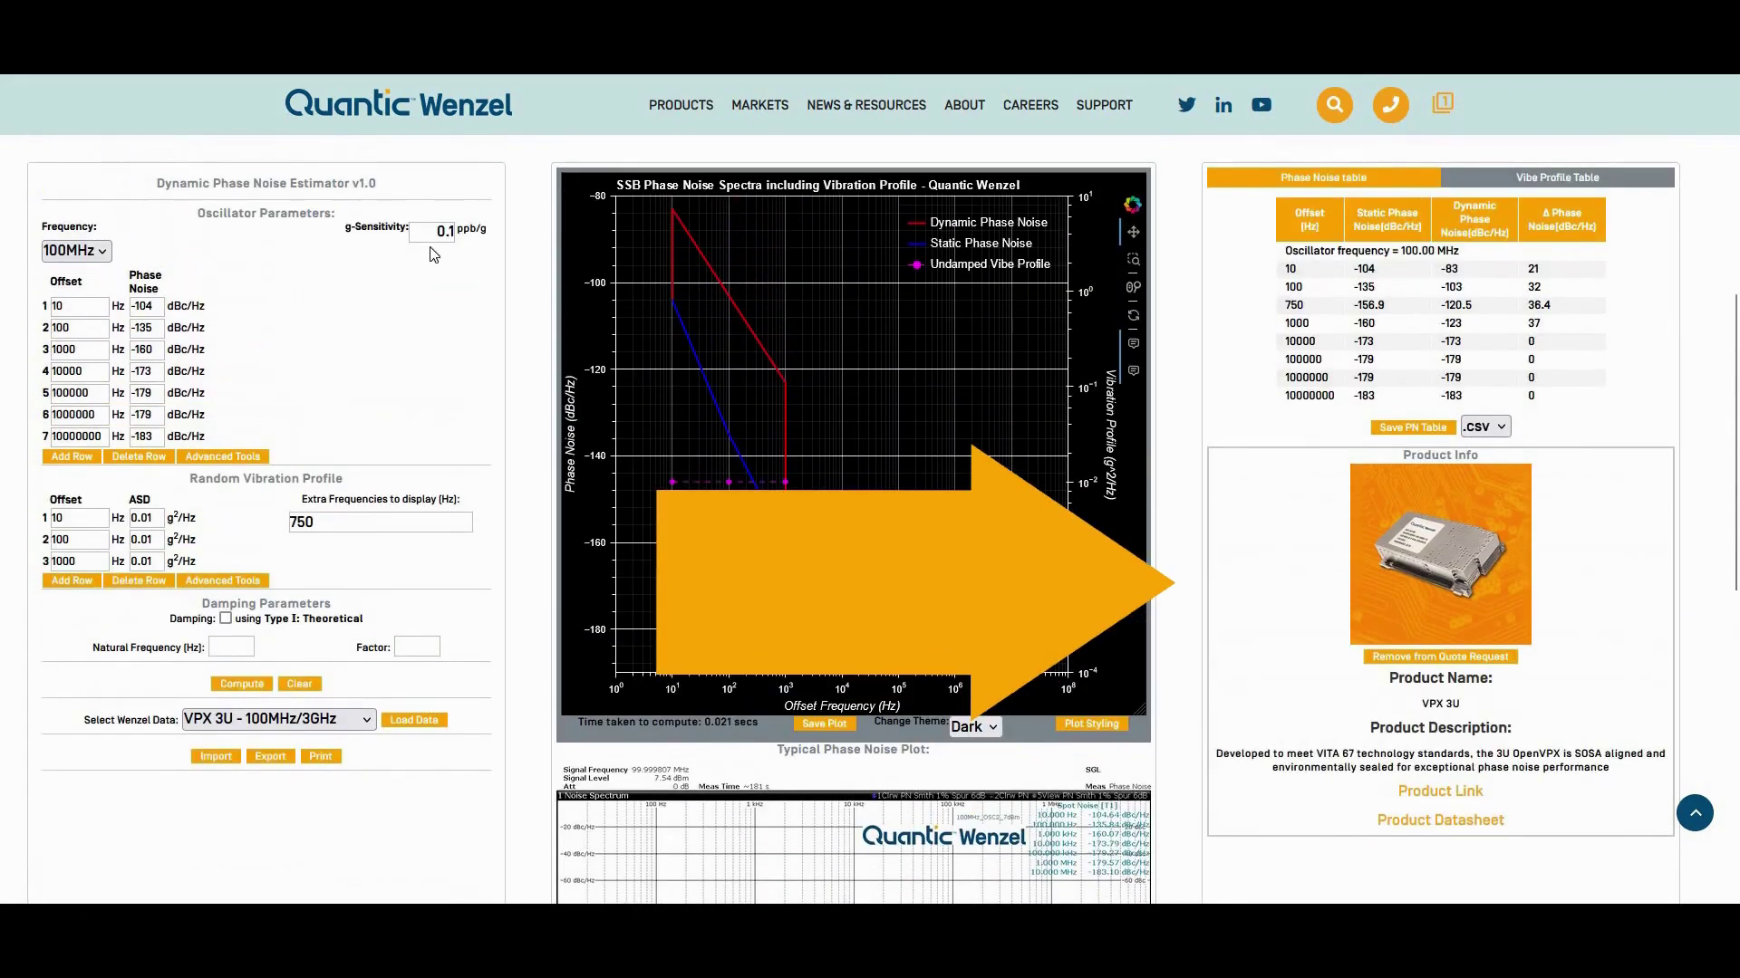